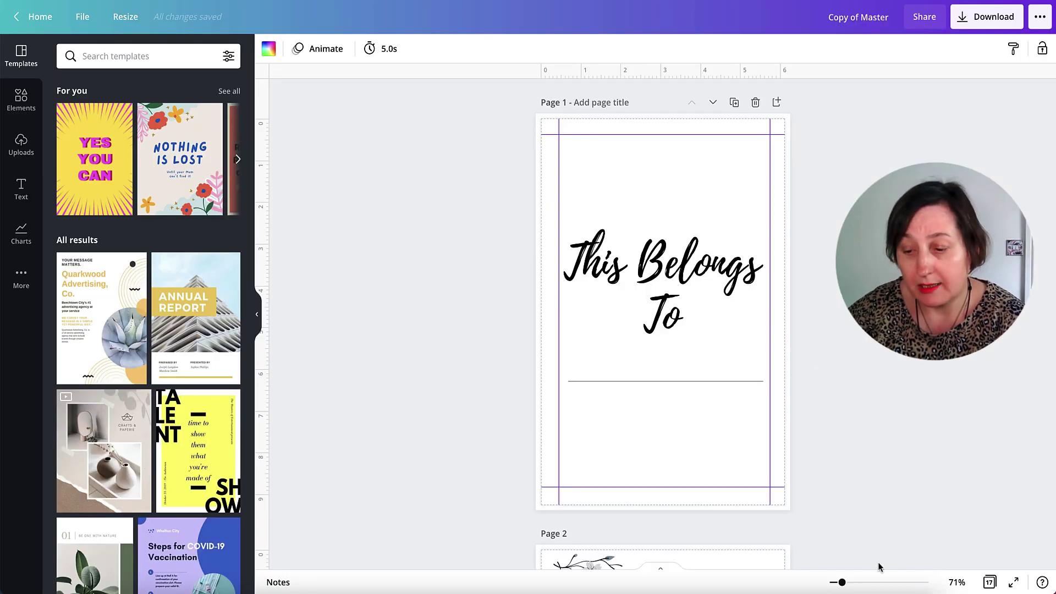
Show all 17 pages of the Canva design in grid view and scroll through them
left_click(990, 582)
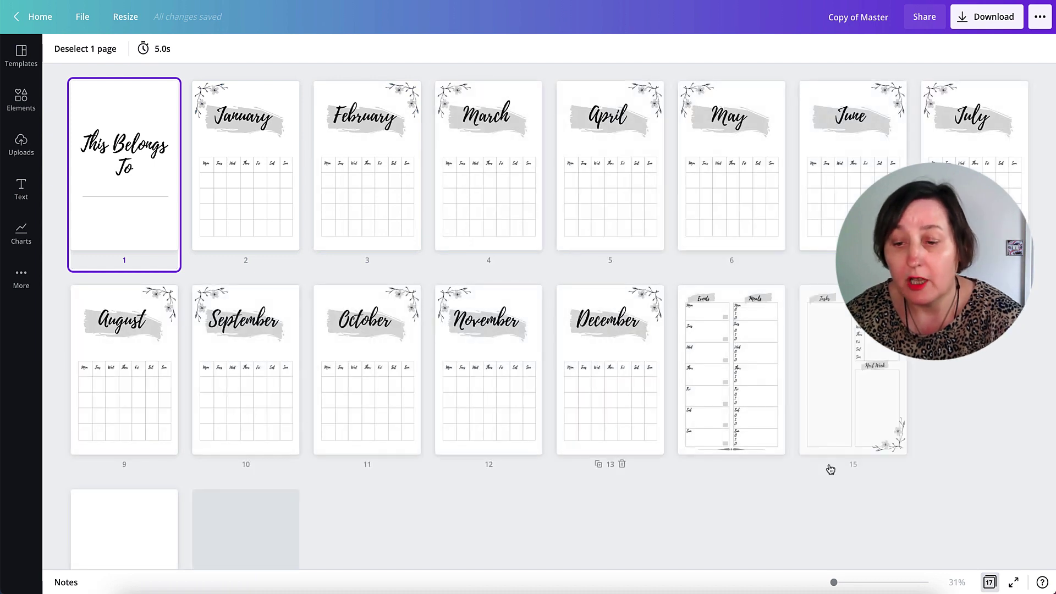
scroll(823, 405, "down", 3)
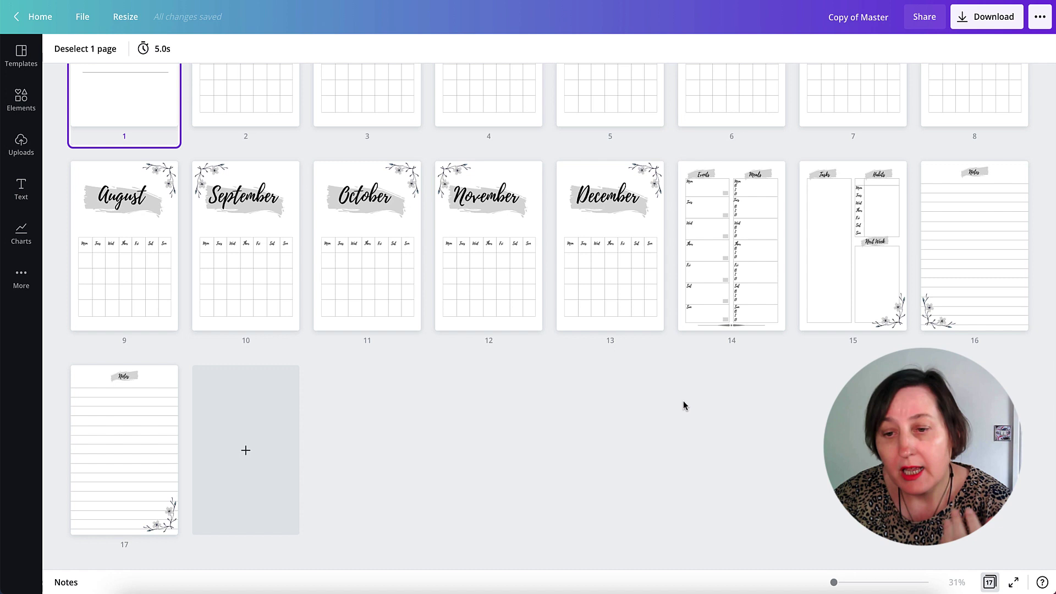
scroll(684, 401, "up", 2)
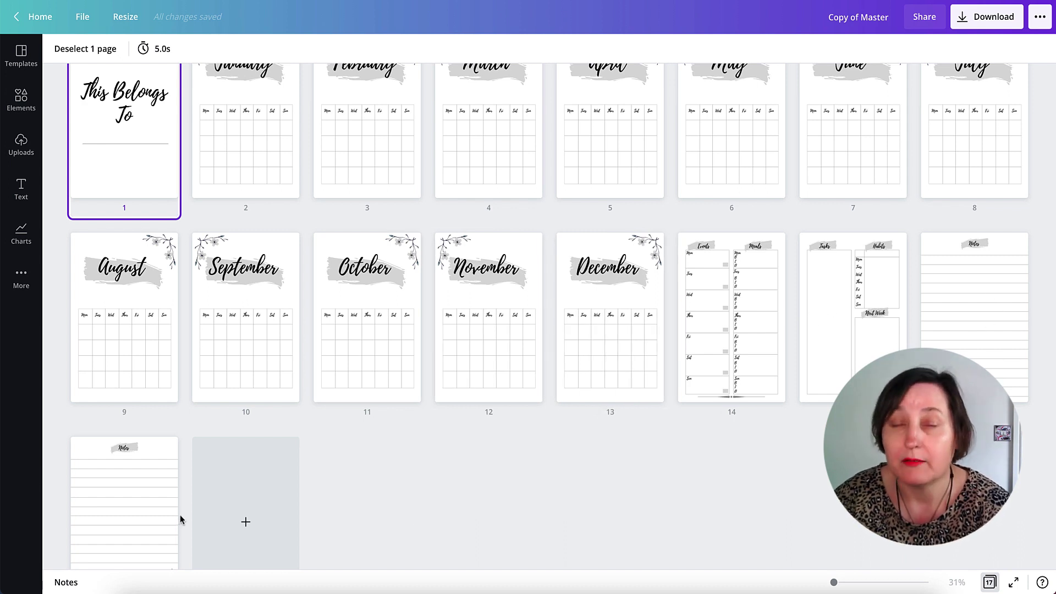
scroll(377, 361, "up", 2)
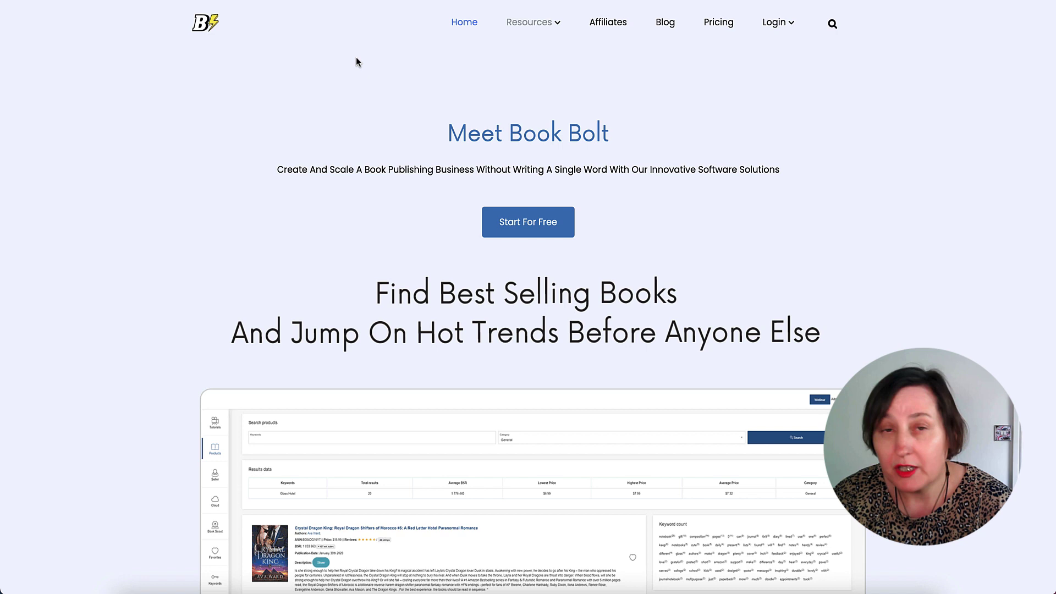
Open Interior PDF Combiner Pro from Resources and show its interior page layout section
mouse_move(509, 23)
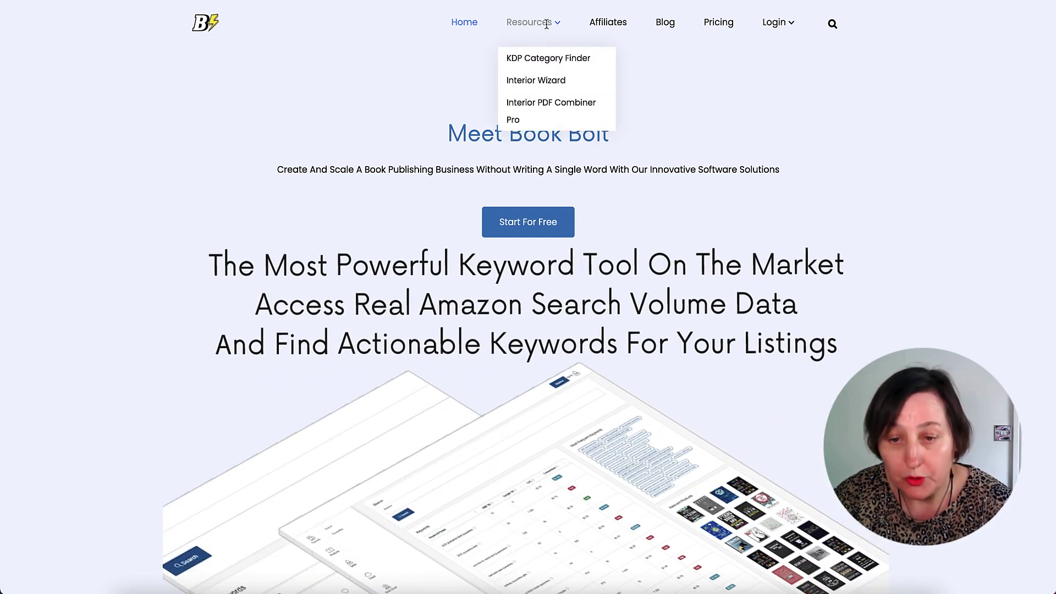
left_click(551, 110)
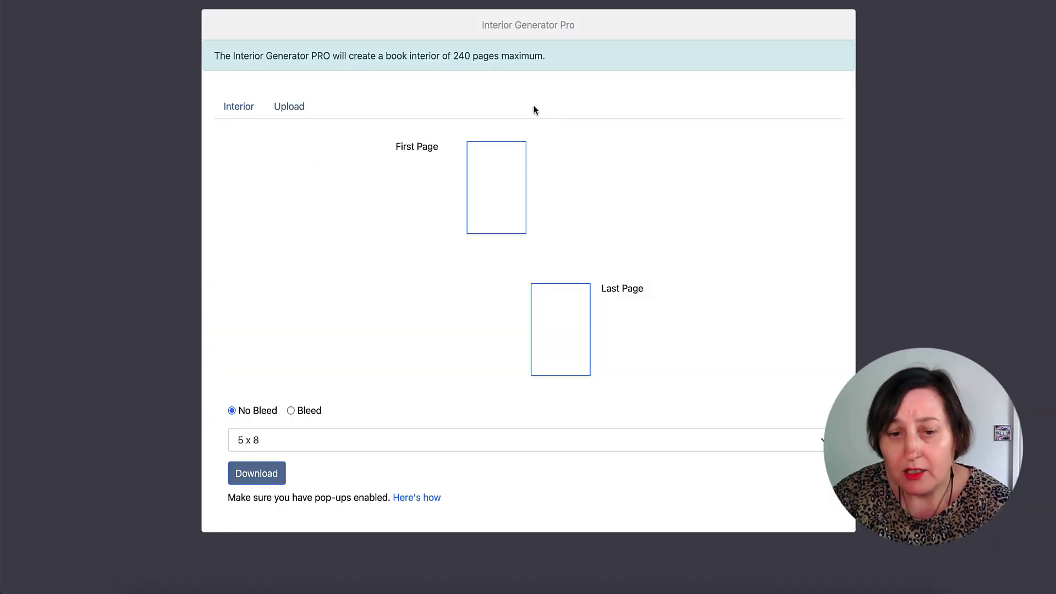
left_click(226, 112)
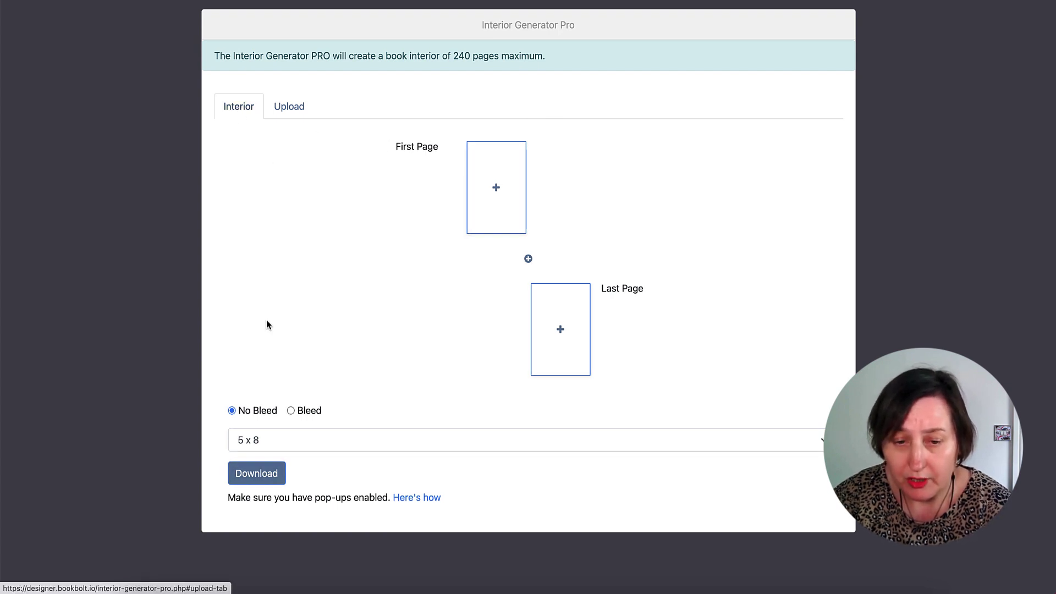
Browse the first-page Patterns modal, close it without choosing, and switch to PDF upload
left_click(495, 188)
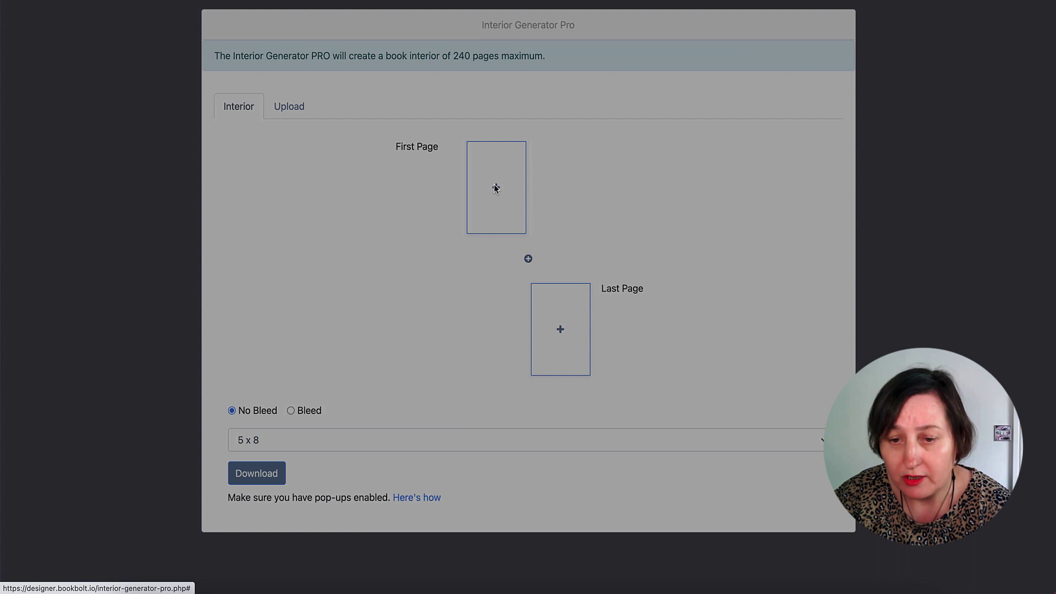
scroll(562, 256, "down", 20)
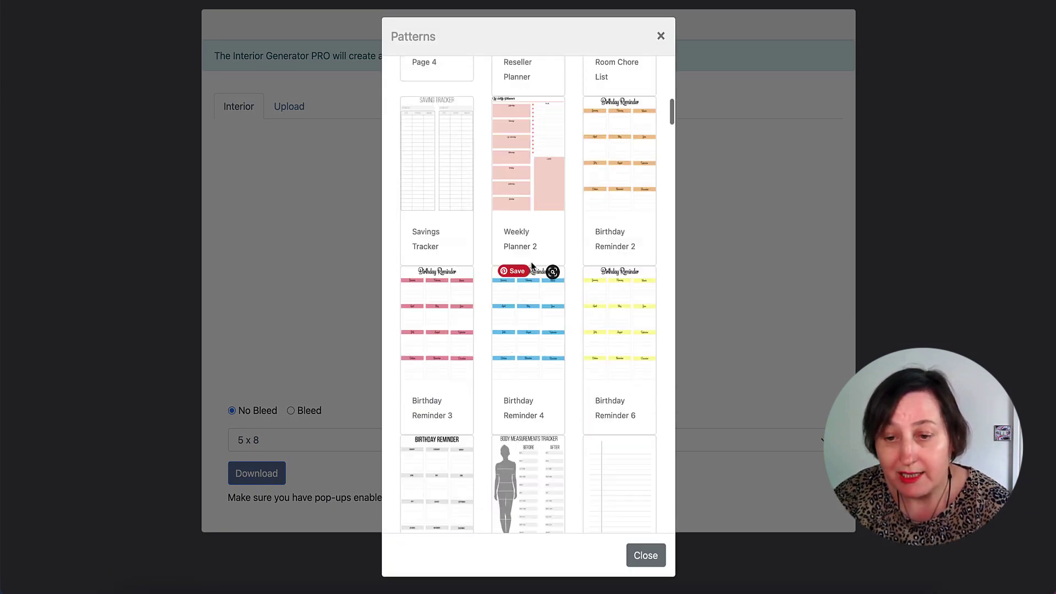
scroll(532, 267, "down", 15)
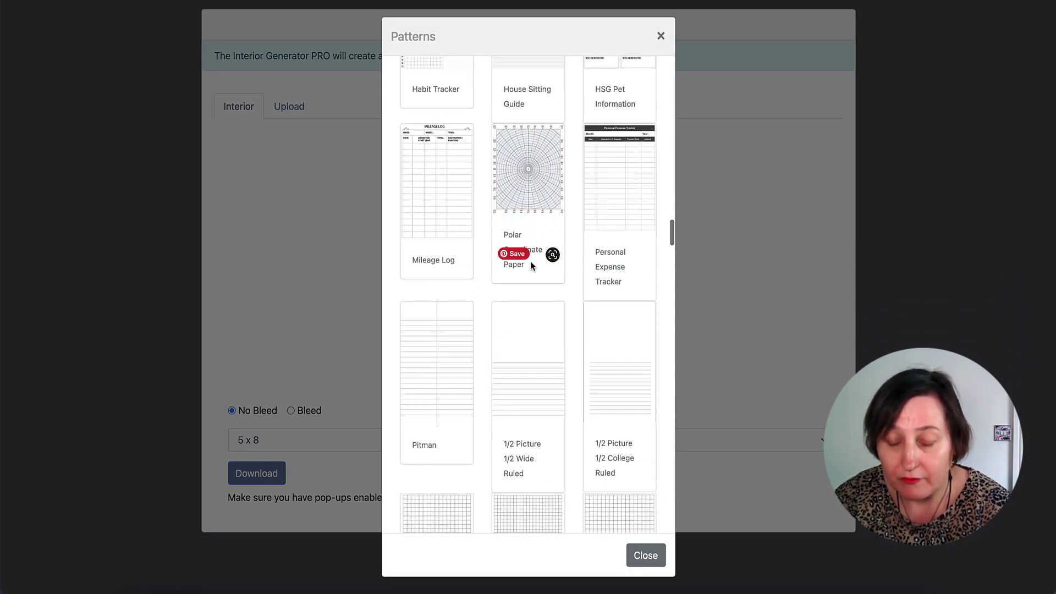
scroll(527, 264, "down", 5)
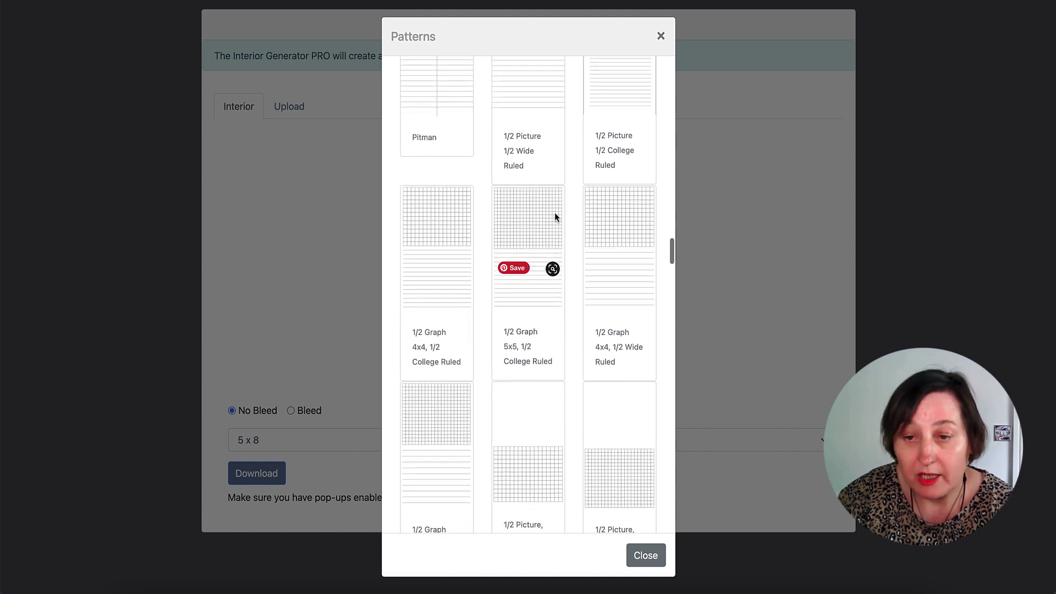
left_click(661, 36)
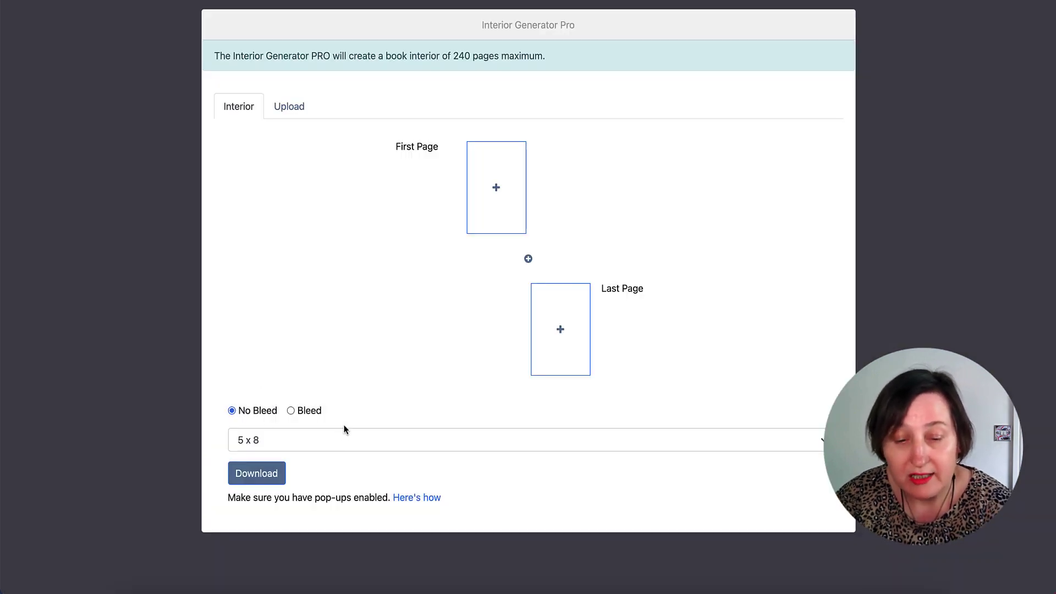
left_click(291, 110)
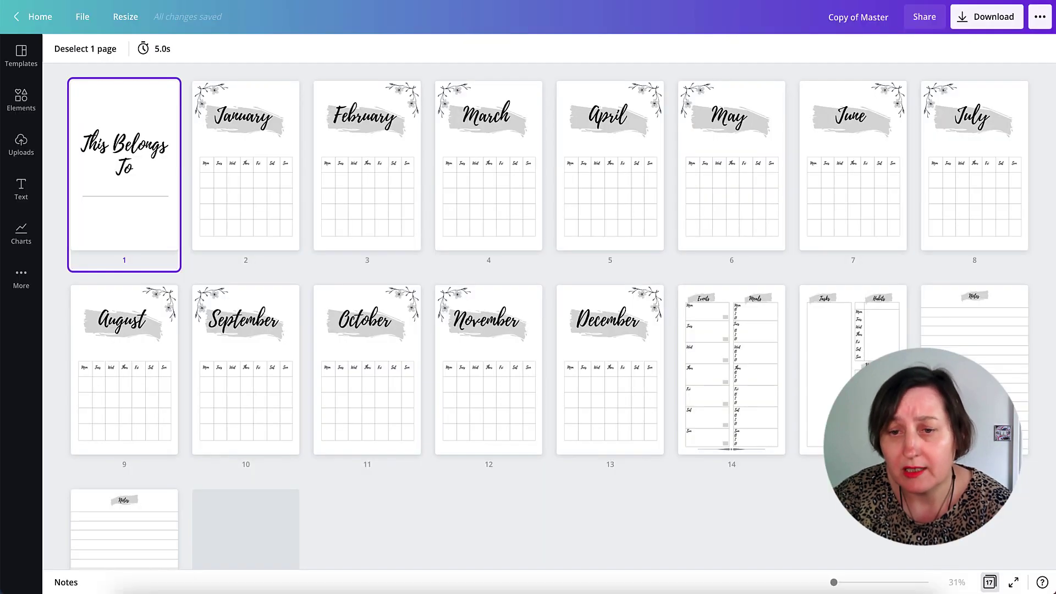
Export all 17 pages of the Canva design as a PDF Print file
scroll(573, 457, "down", 3)
scroll(573, 463, "up", 1)
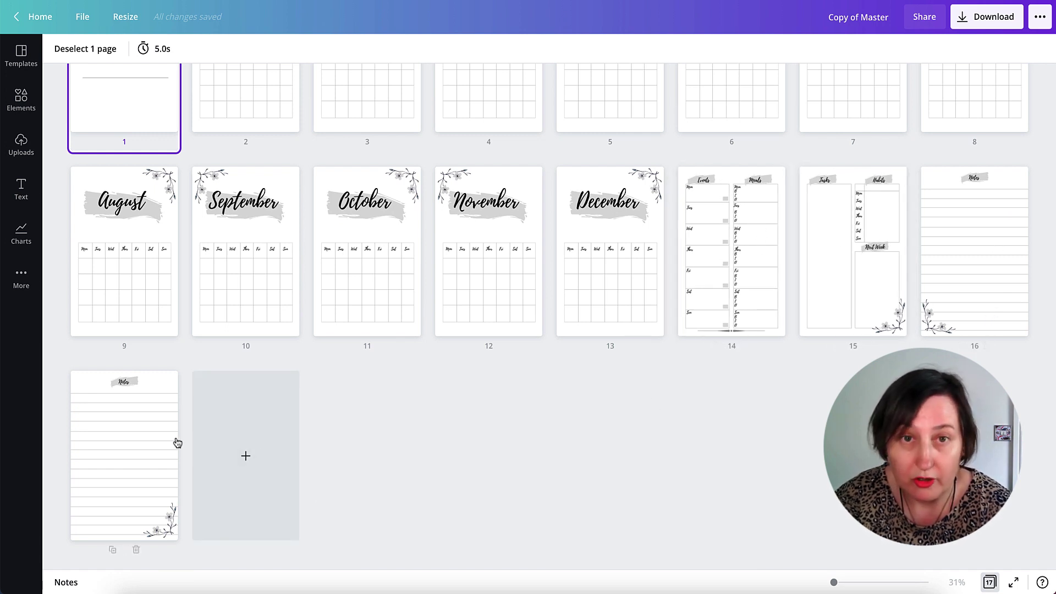
left_click(988, 17)
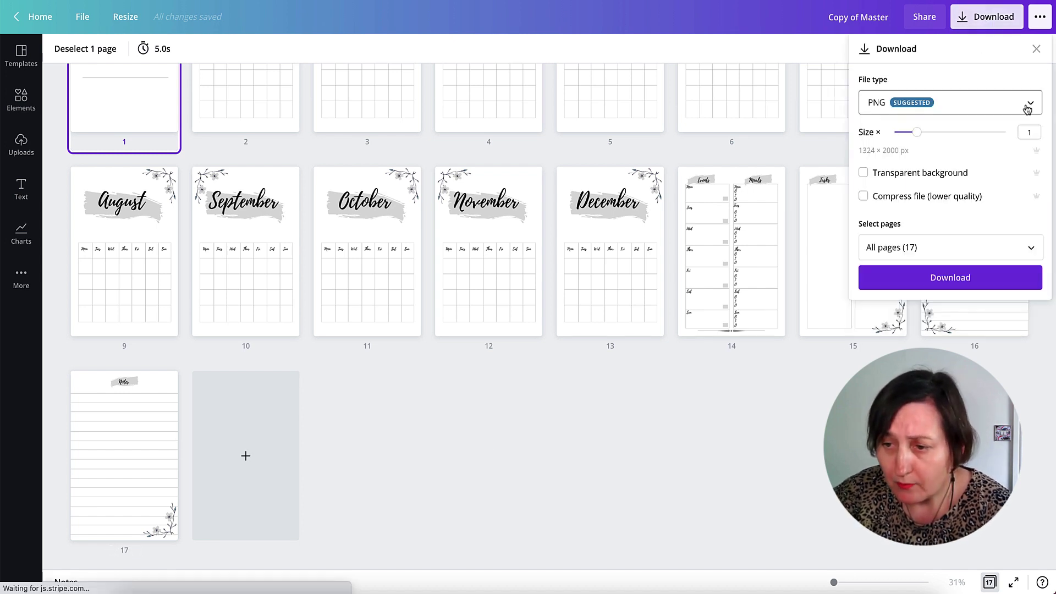
left_click(1029, 103)
left_click(964, 222)
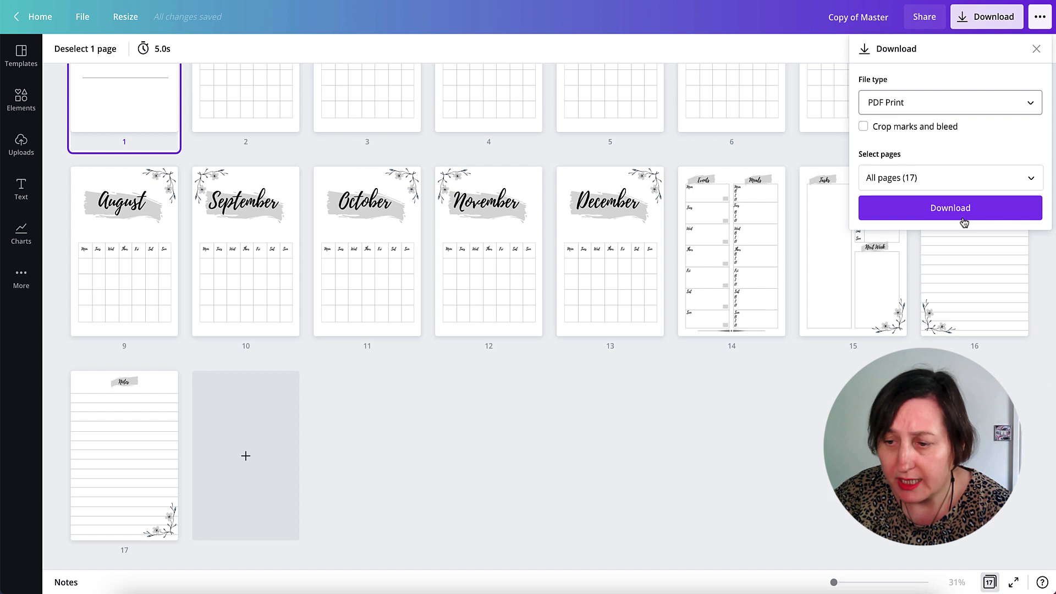
left_click(1030, 178)
left_click(1029, 214)
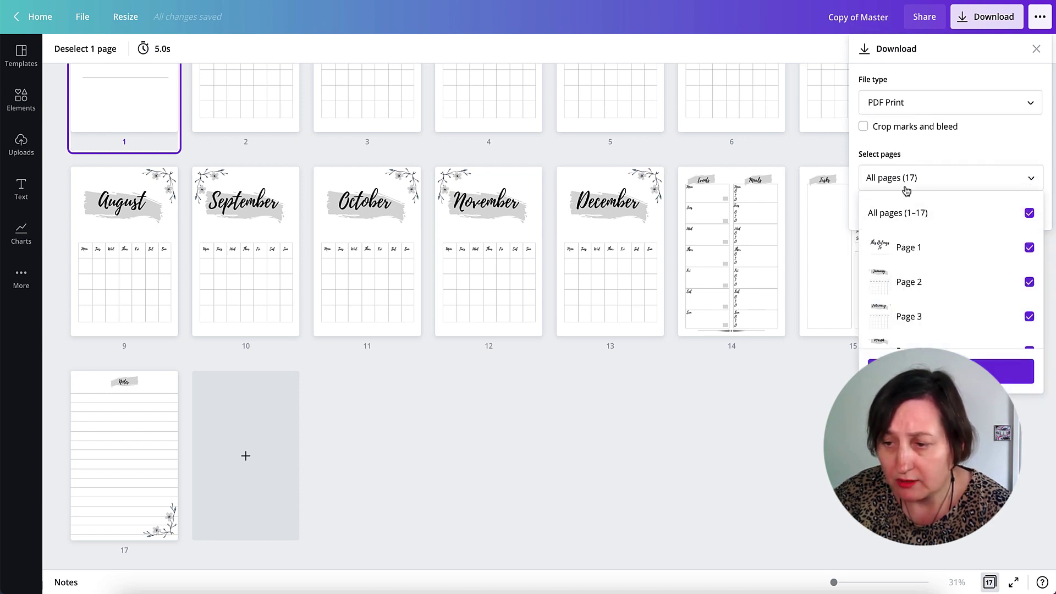
left_click(902, 187)
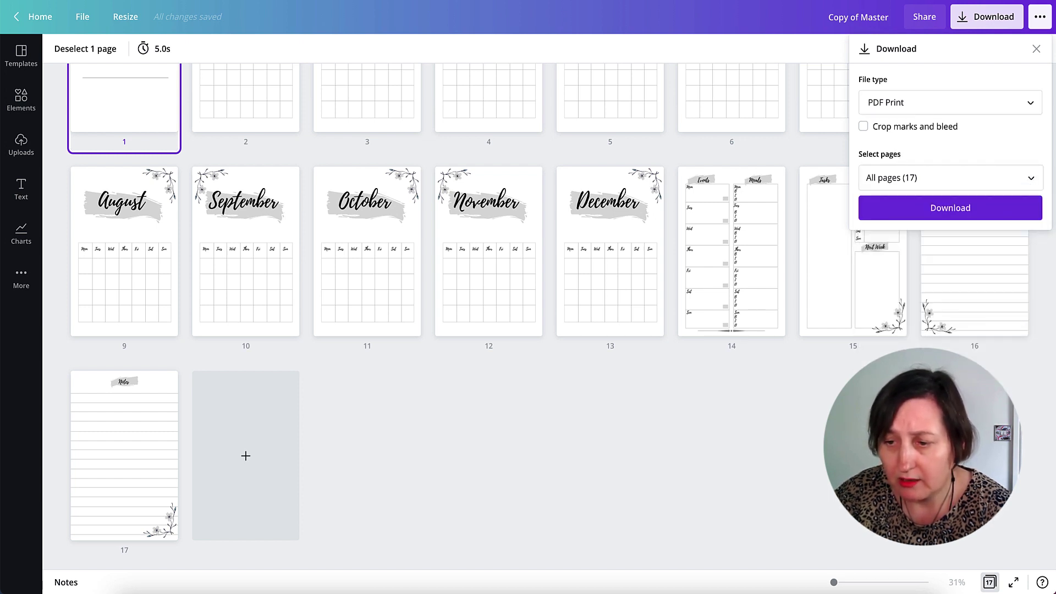
left_click(960, 212)
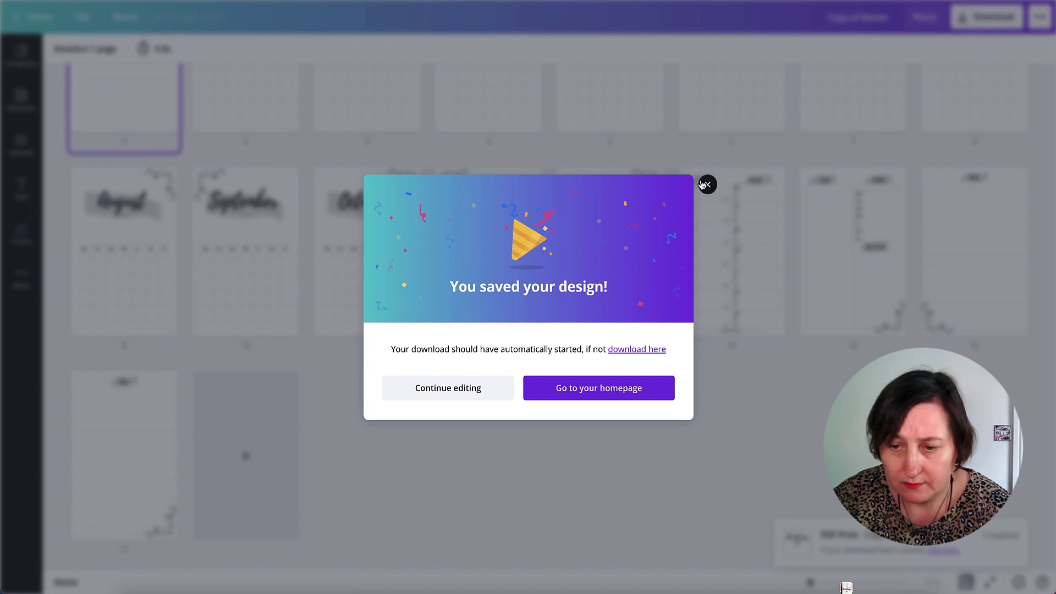
Dismiss Canva's saved notice and drag Copy of Master (1).pdf from Downloads into the upload box
left_click(762, 253)
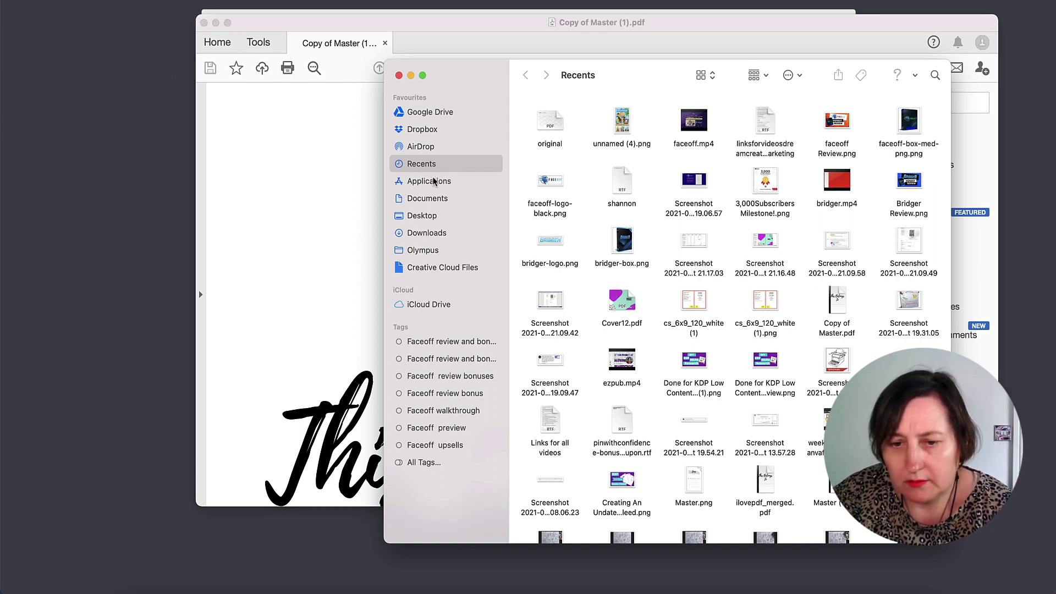
left_click(426, 234)
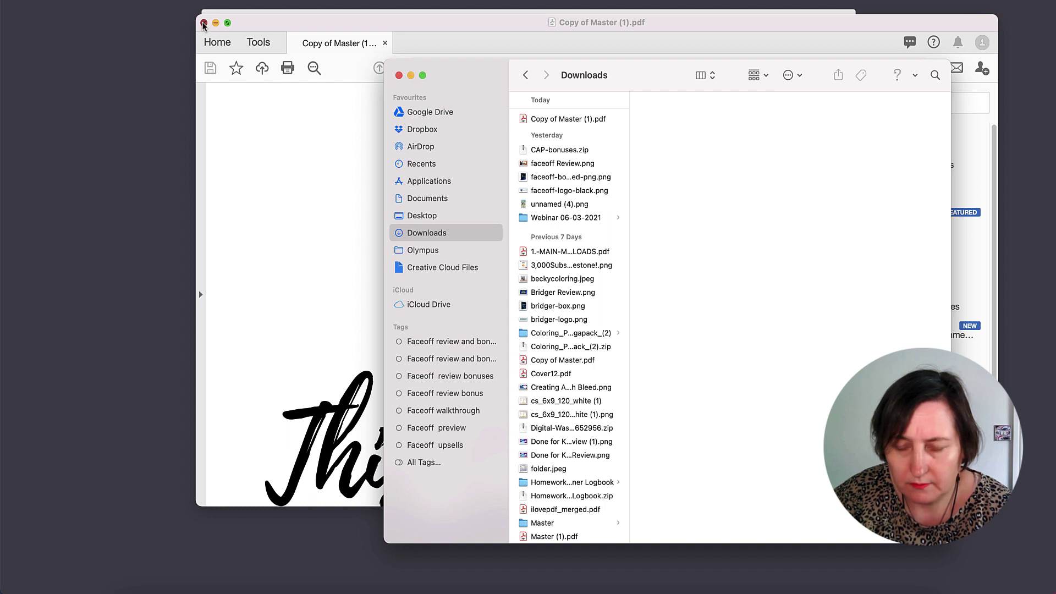
left_click(203, 23)
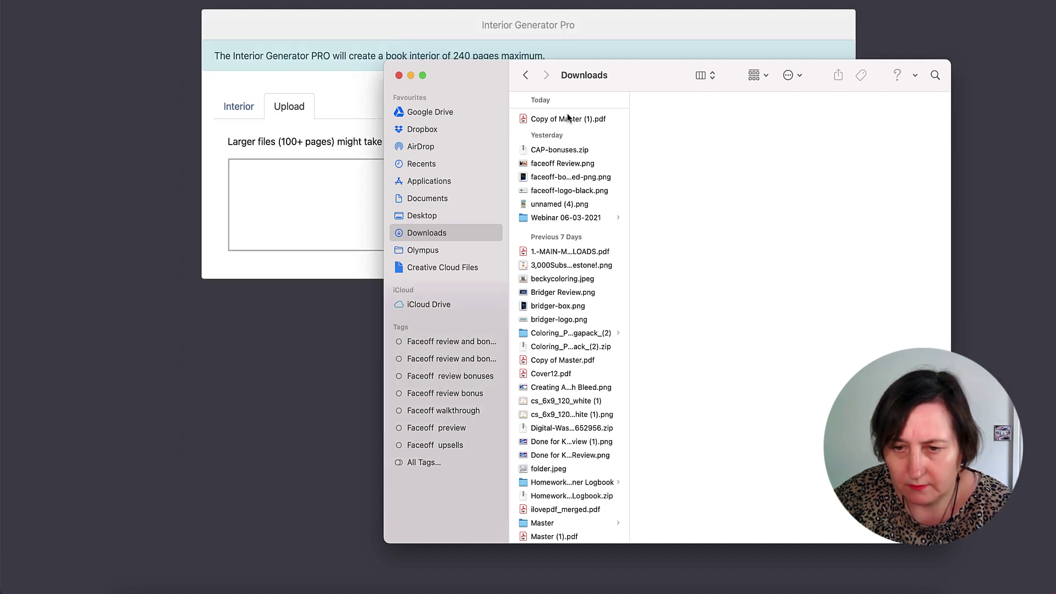
left_click_drag(569, 117, 302, 190)
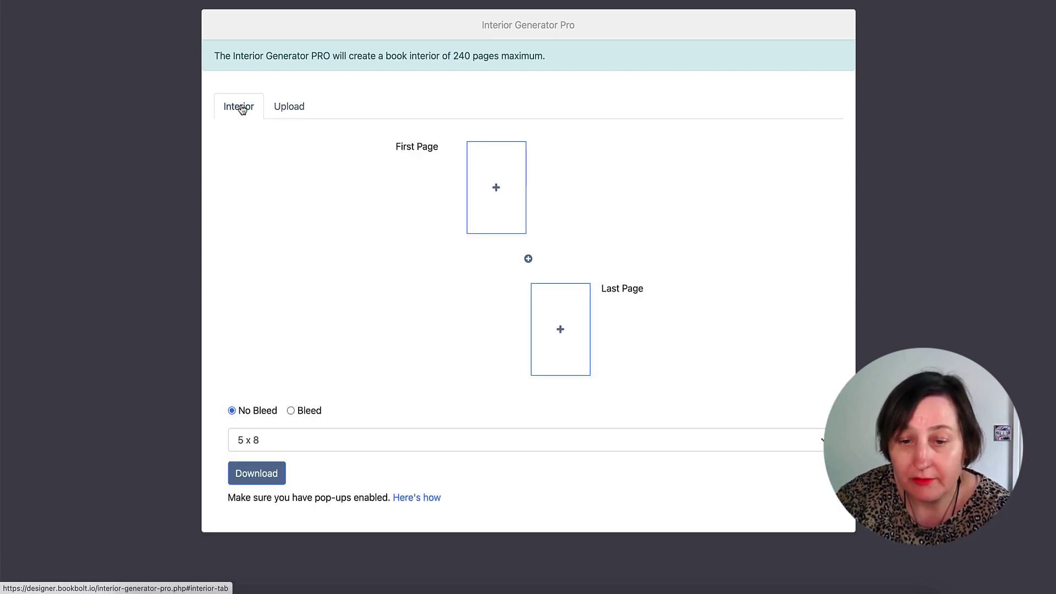
Make This Belongs To the first page, add a spread, and put January and February on Pages 2–3
left_click(496, 189)
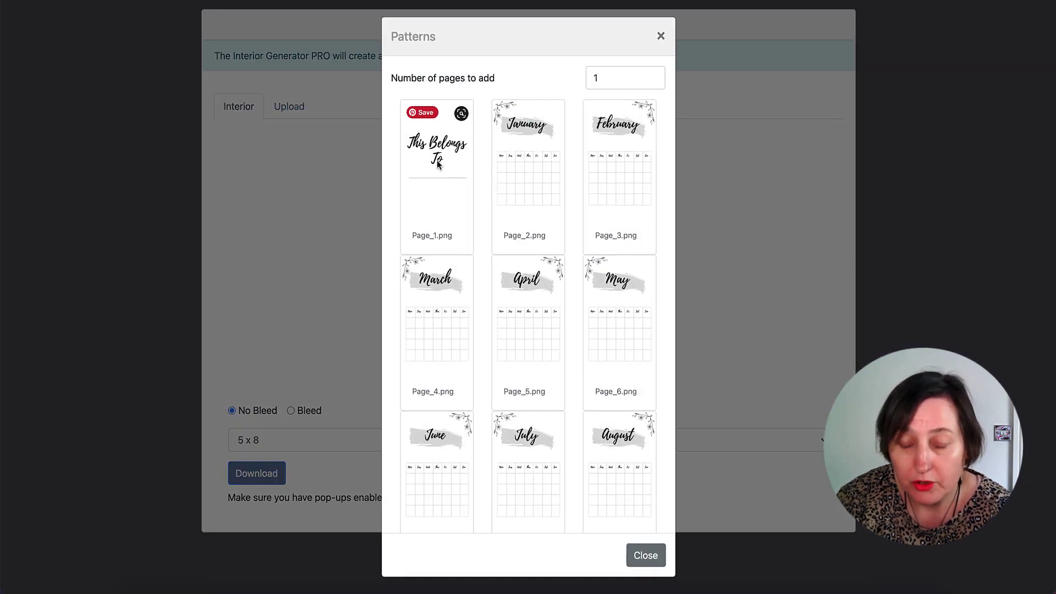
left_click(440, 168)
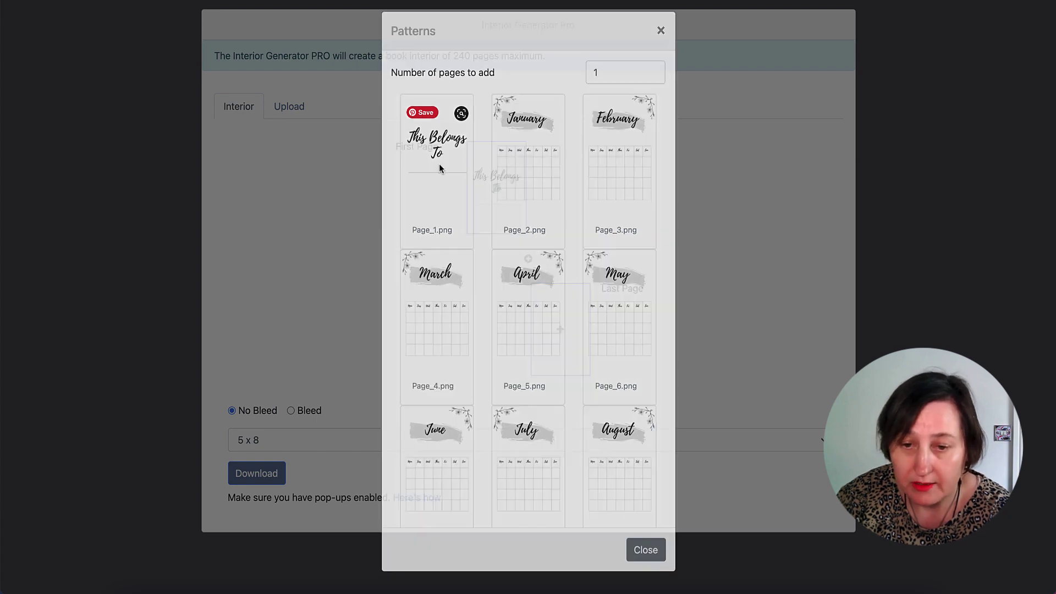
left_click(527, 260)
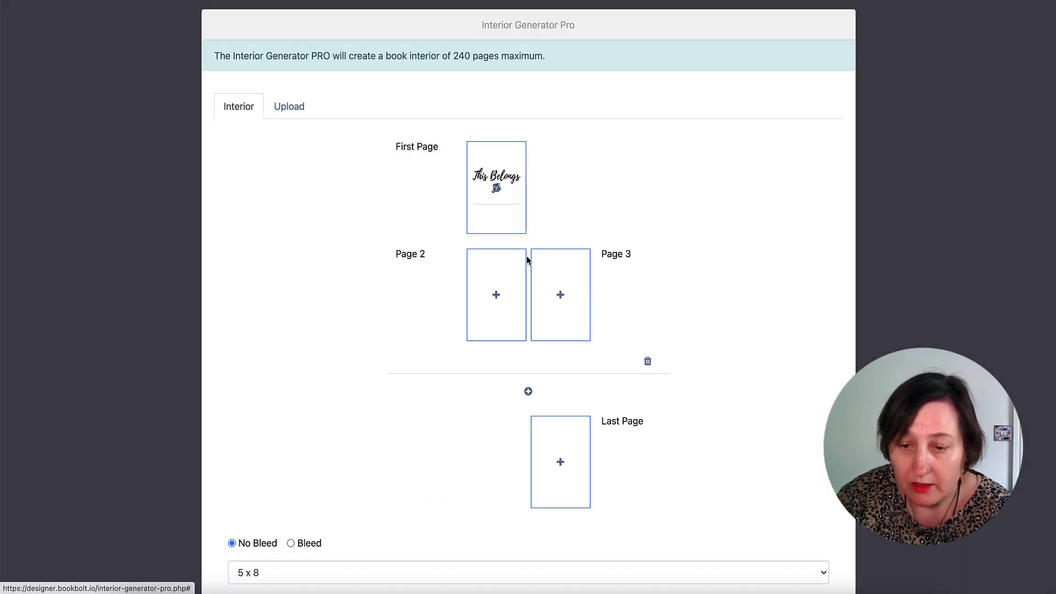
left_click(497, 296)
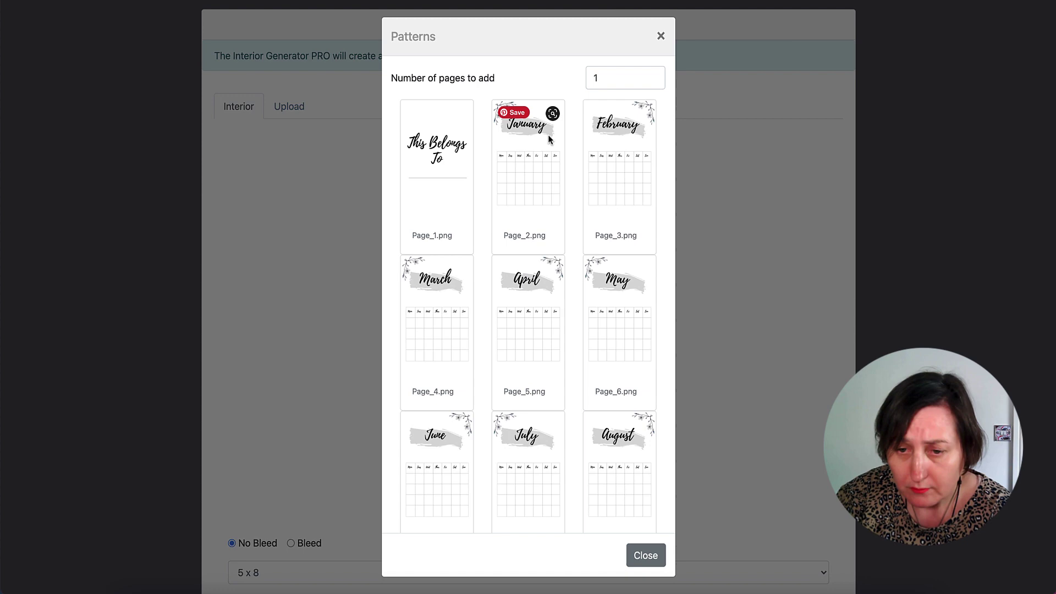
left_click(538, 147)
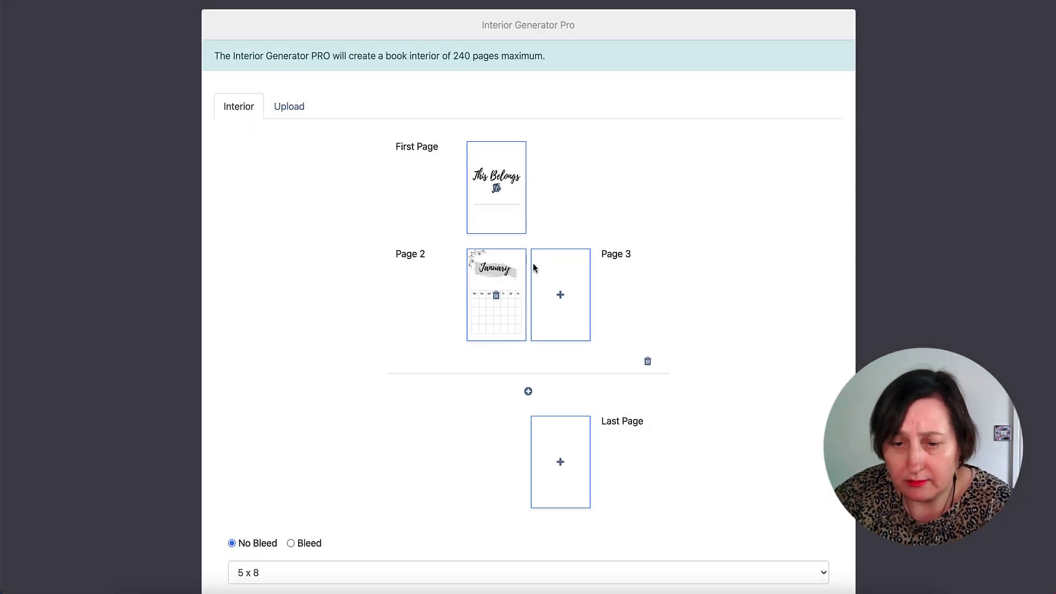
left_click(561, 296)
left_click(605, 201)
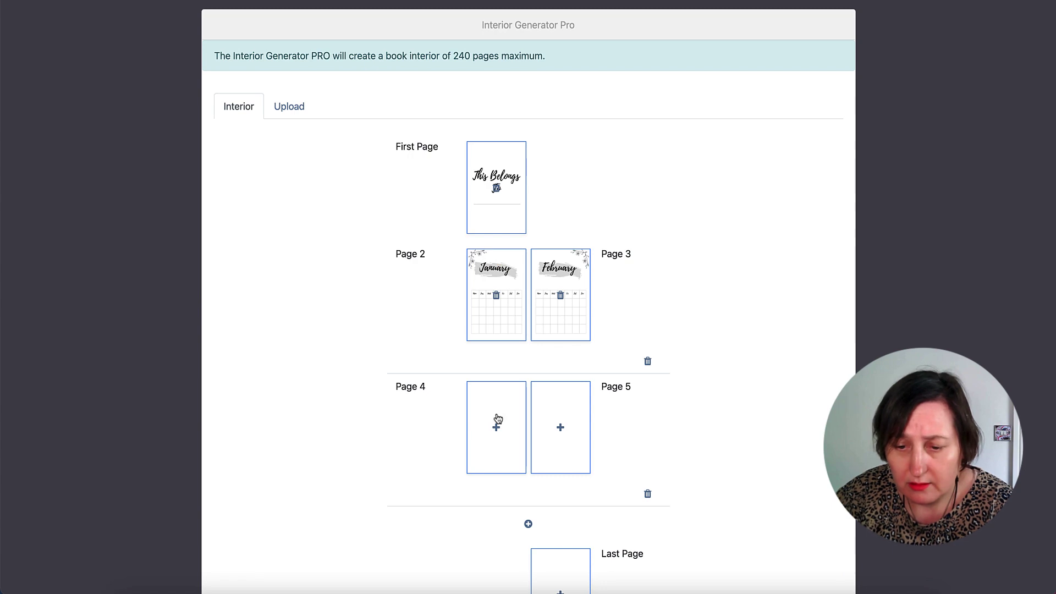
Put the March and April calendars on Pages 4 and 5
left_click(497, 422)
scroll(488, 371, "down", 3)
scroll(486, 375, "up", 3)
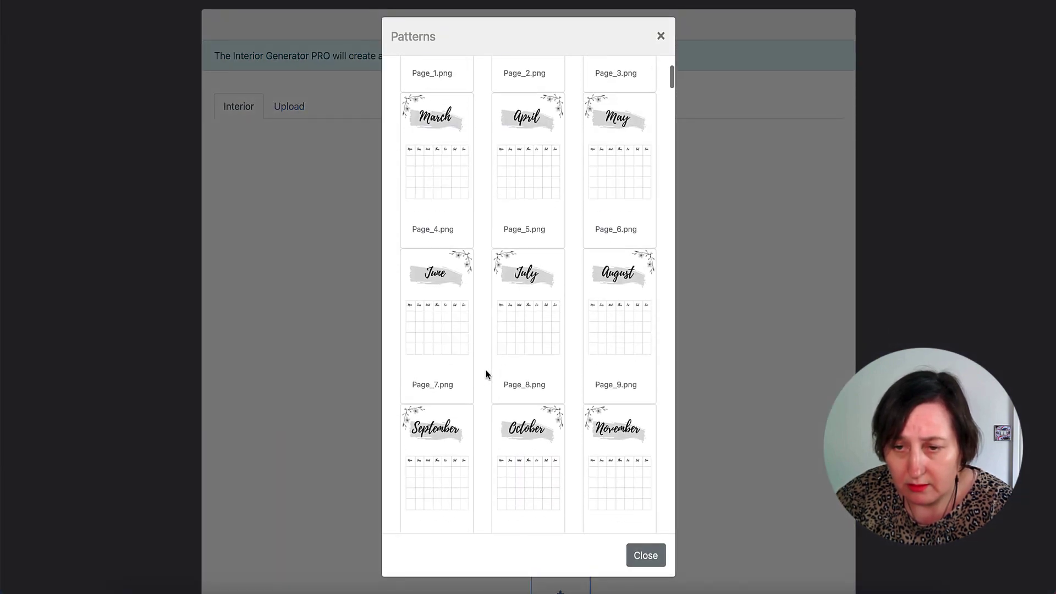
scroll(487, 374, "up", 3)
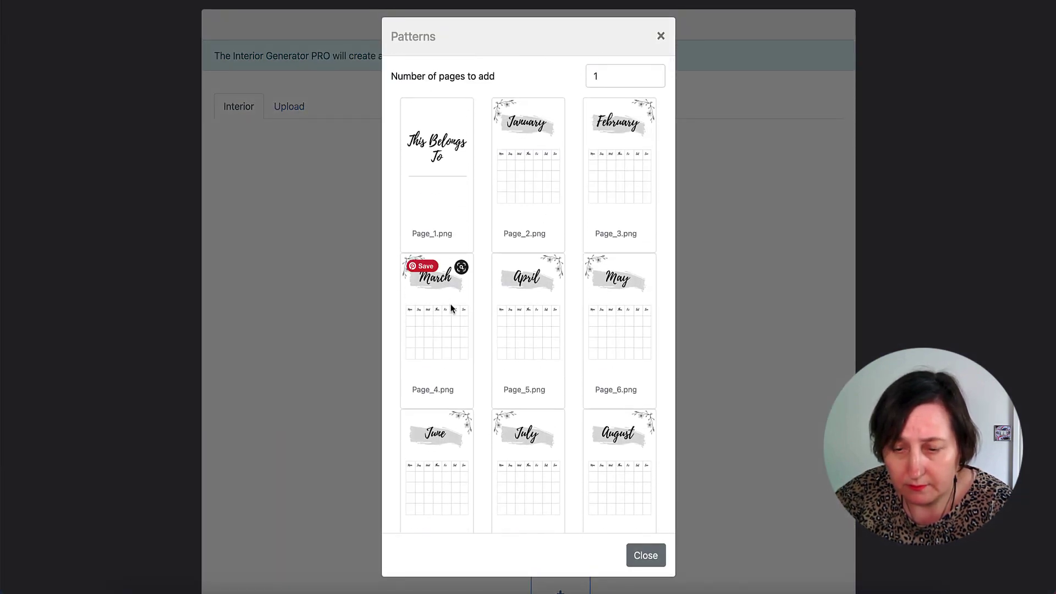
left_click(452, 309)
left_click(563, 429)
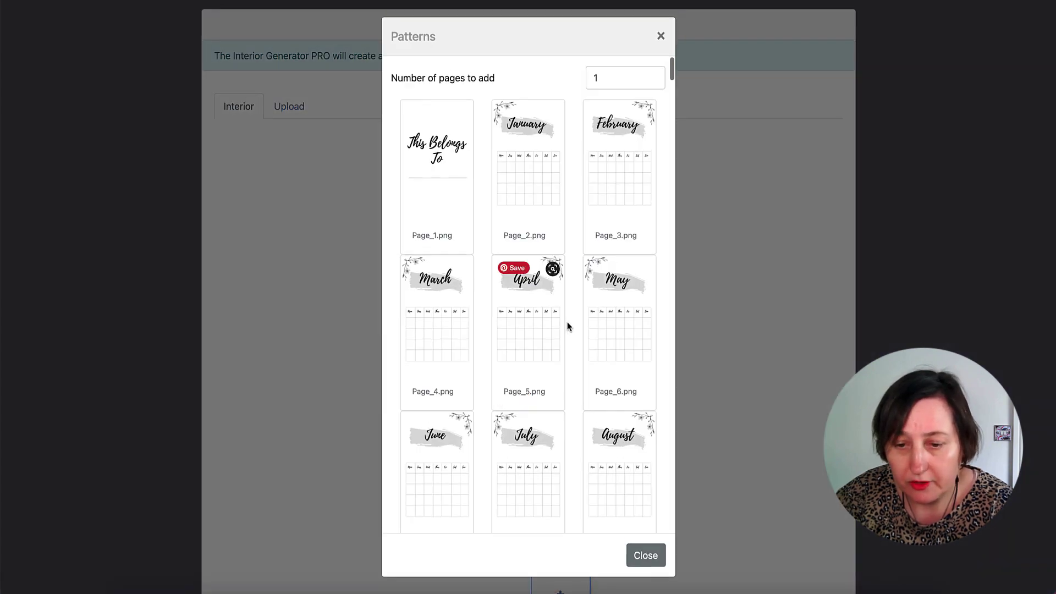
left_click(529, 302)
scroll(580, 386, "down", 5)
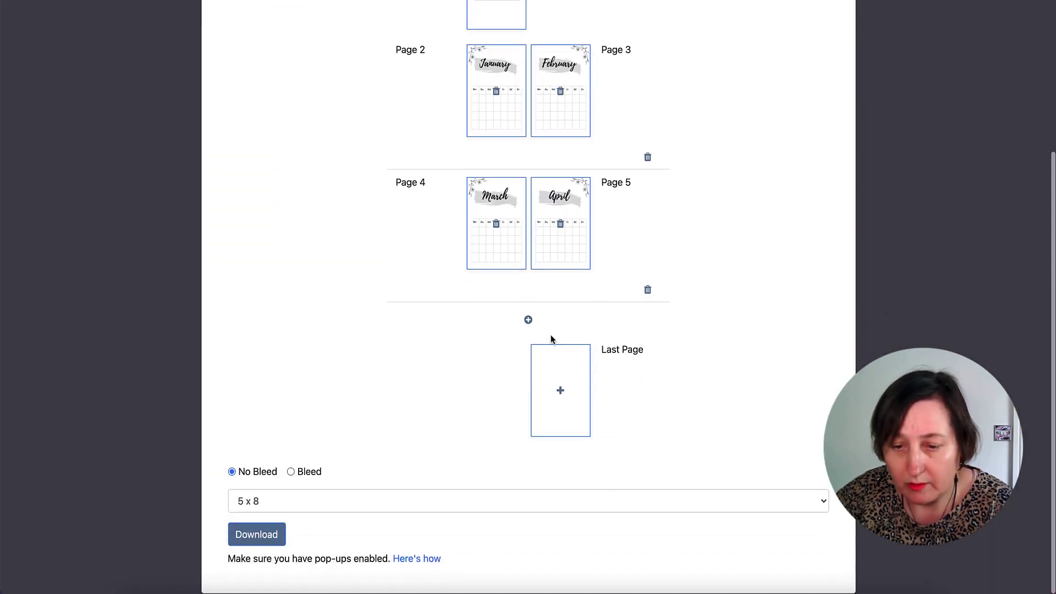
scroll(408, 325, "down", 3)
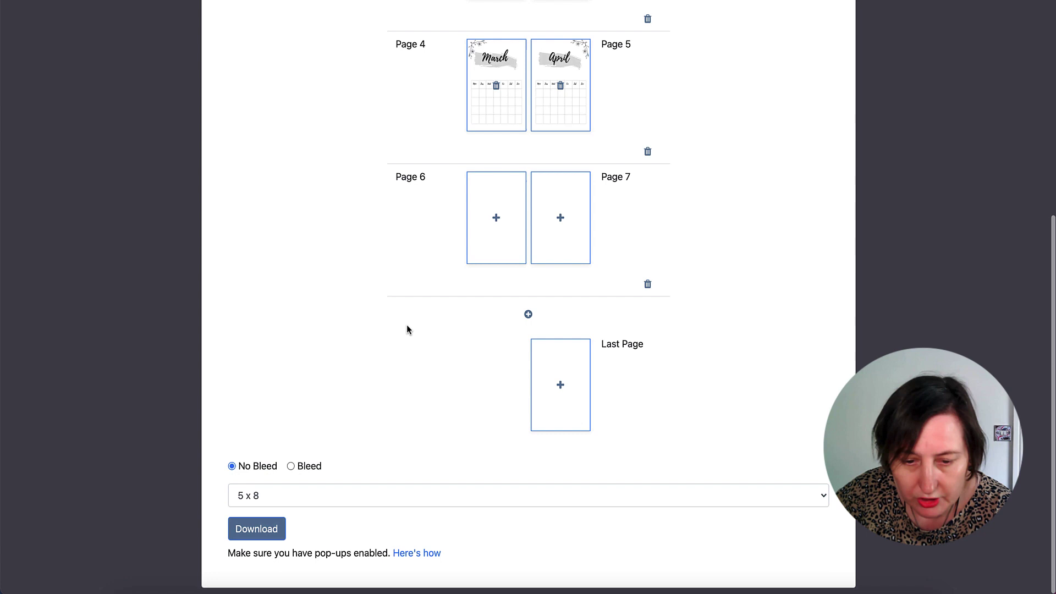
Set the interior to Bleed with a 6 x 9 trim size
left_click(291, 474)
left_click(430, 505)
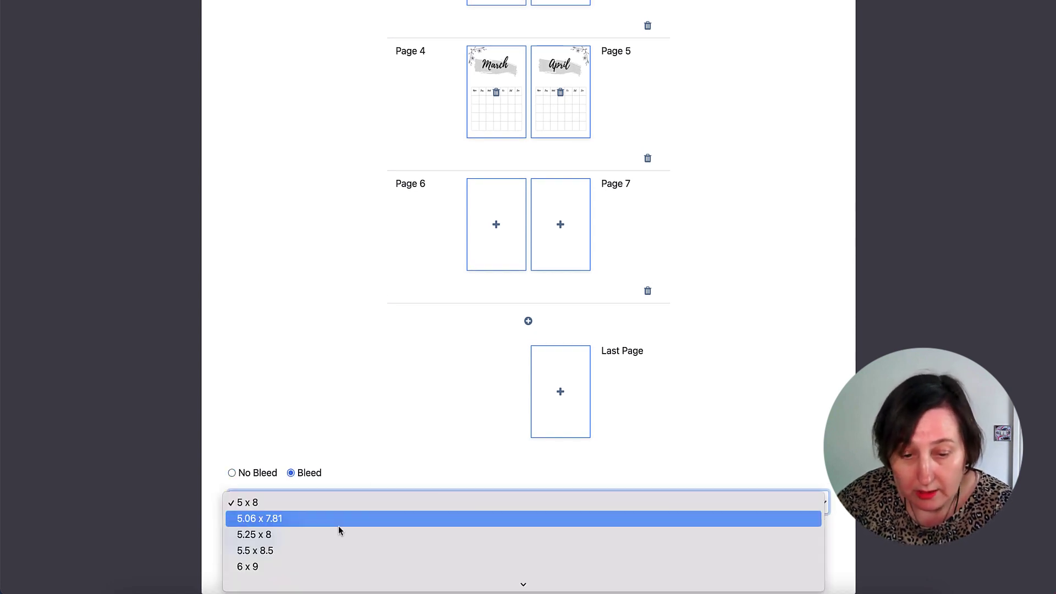
left_click(311, 450)
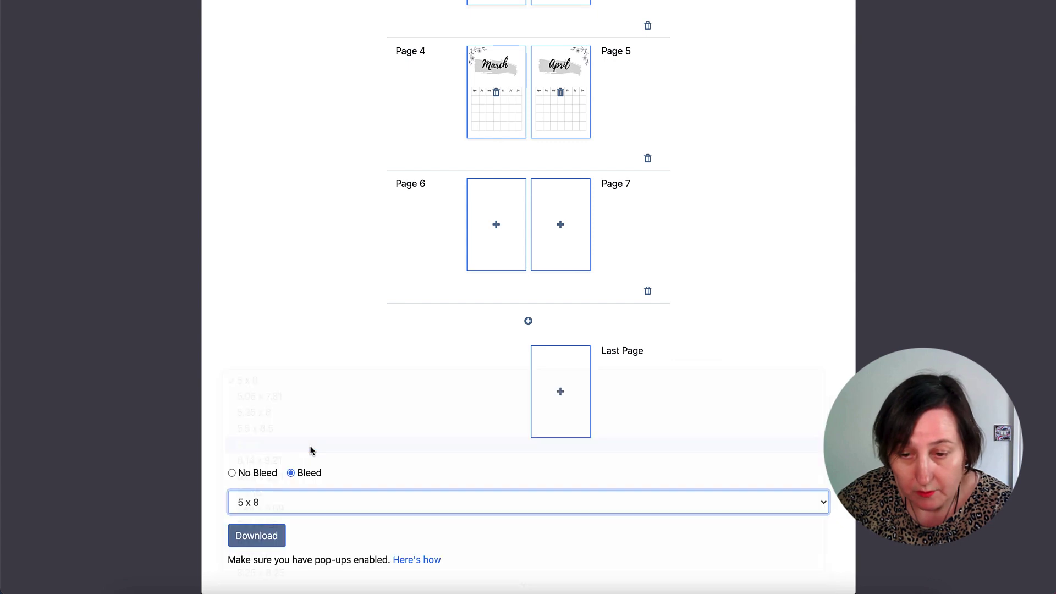
scroll(412, 256, "up", 4)
scroll(414, 254, "down", 4)
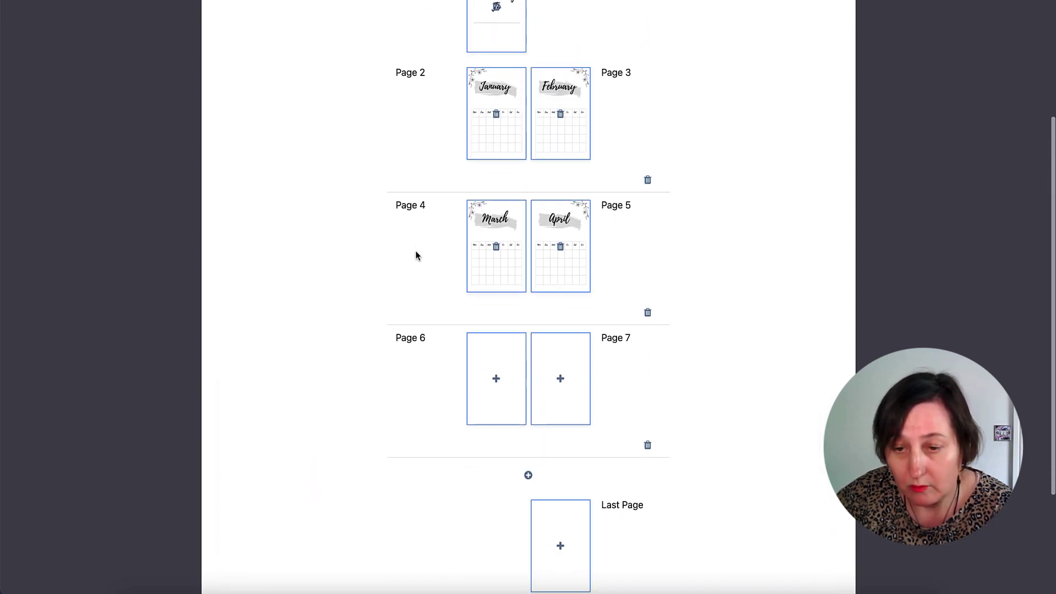
Fill Pages 6–10 with the May, June, August and September calendars
left_click(493, 236)
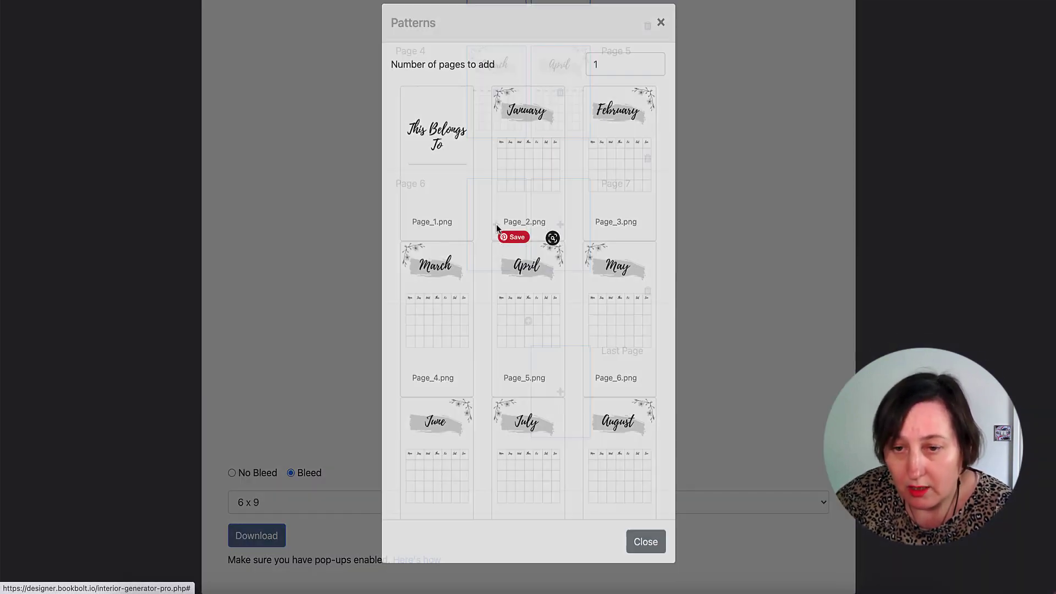
left_click(619, 275)
left_click(484, 355)
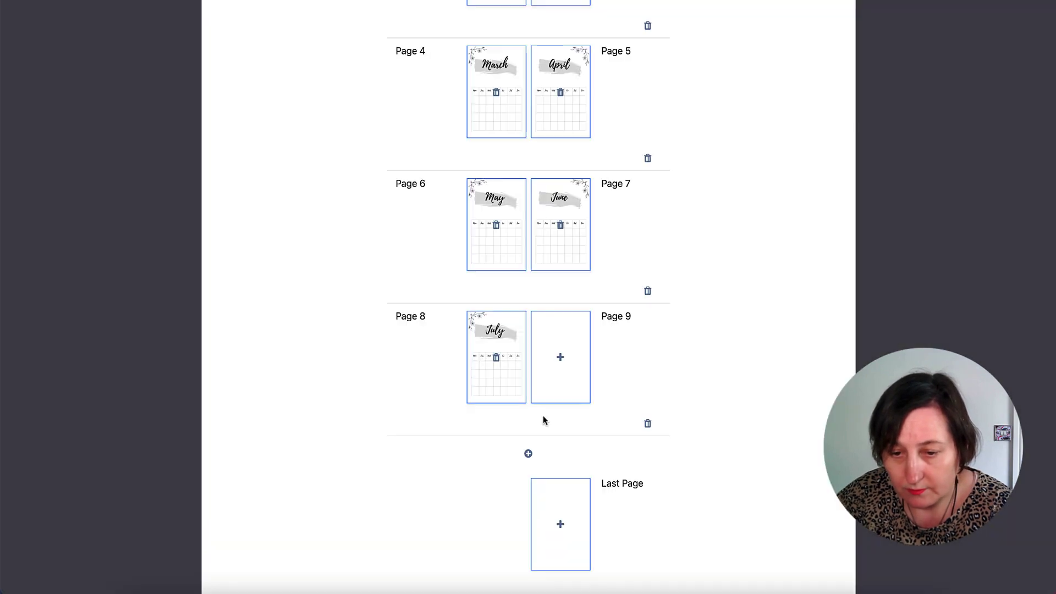
left_click(561, 357)
scroll(594, 432, "down", 2)
left_click(528, 390)
scroll(498, 324, "down", 2)
left_click(498, 324)
Put October, November and December on Pages 11–13 and add a spread for Pages 14–15
left_click(542, 319)
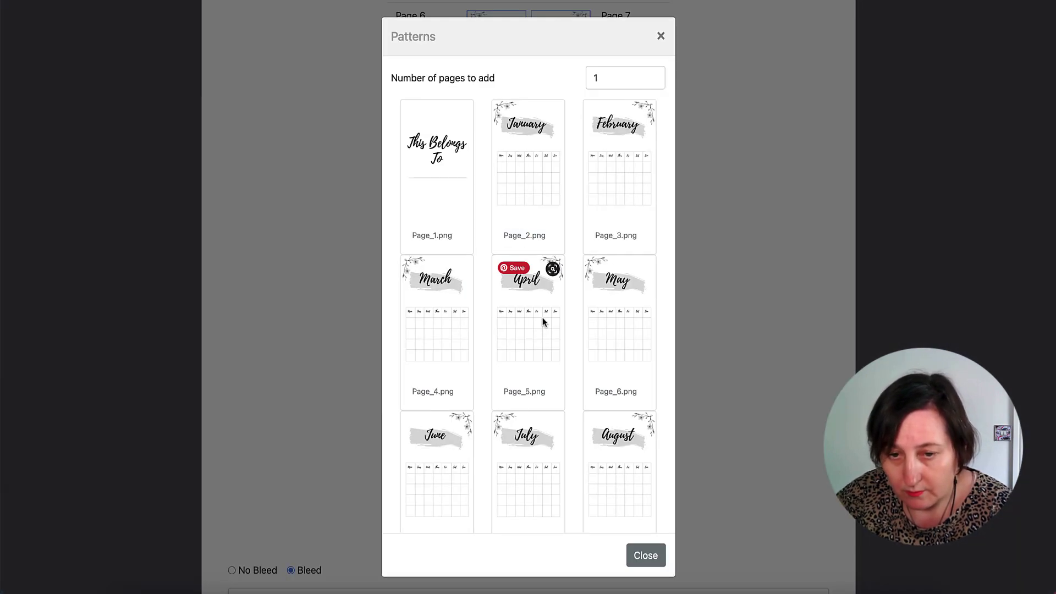
scroll(543, 321, "down", 5)
left_click(544, 321)
left_click(528, 418)
scroll(512, 341, "down", 3)
left_click(495, 278)
scroll(589, 340, "down", 5)
left_click(589, 335)
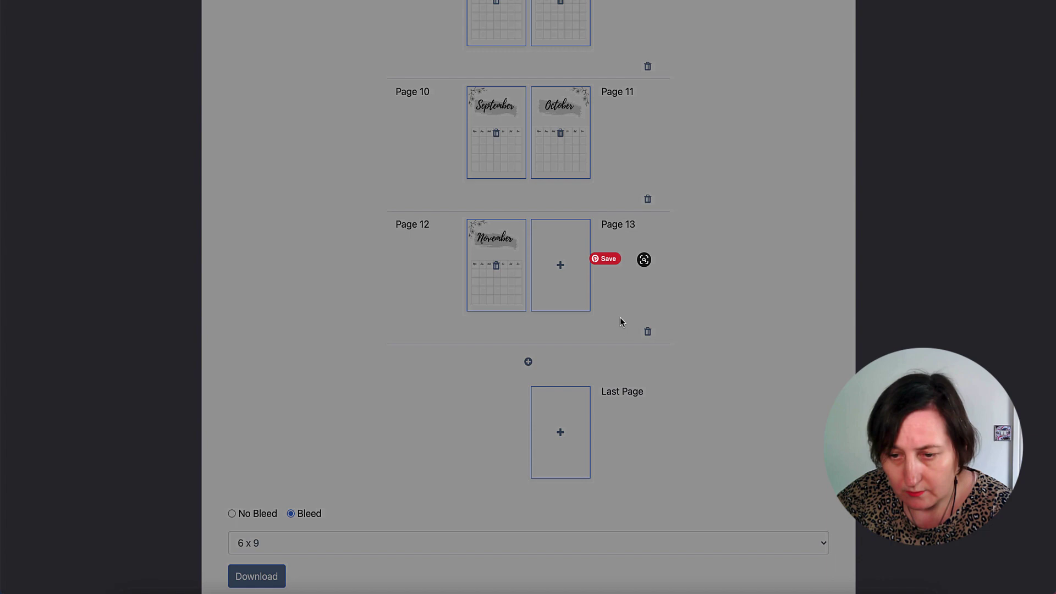
left_click(572, 275)
scroll(628, 431, "down", 5)
left_click(573, 406)
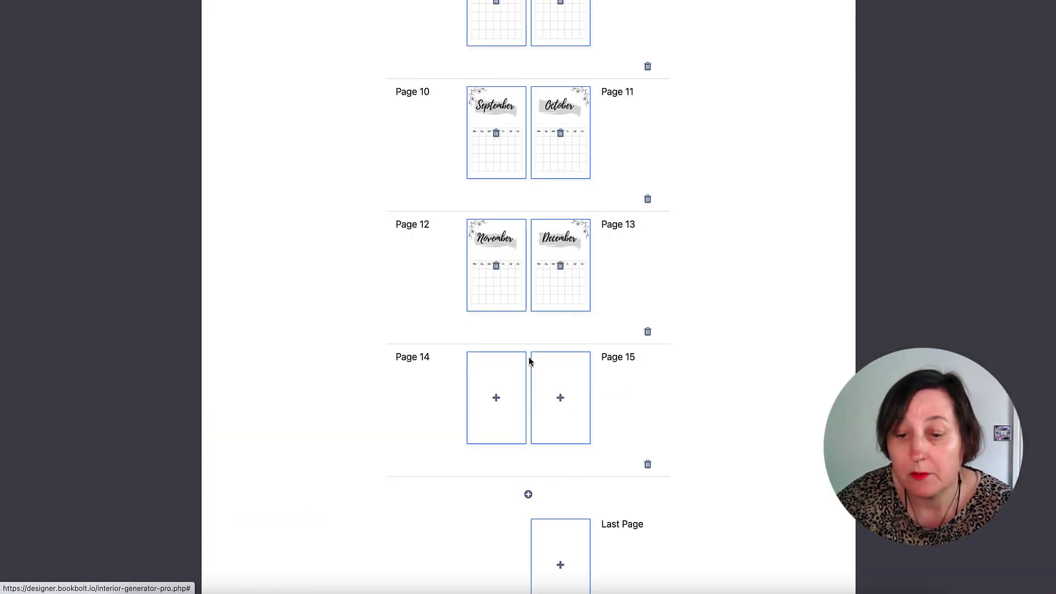
left_click(498, 398)
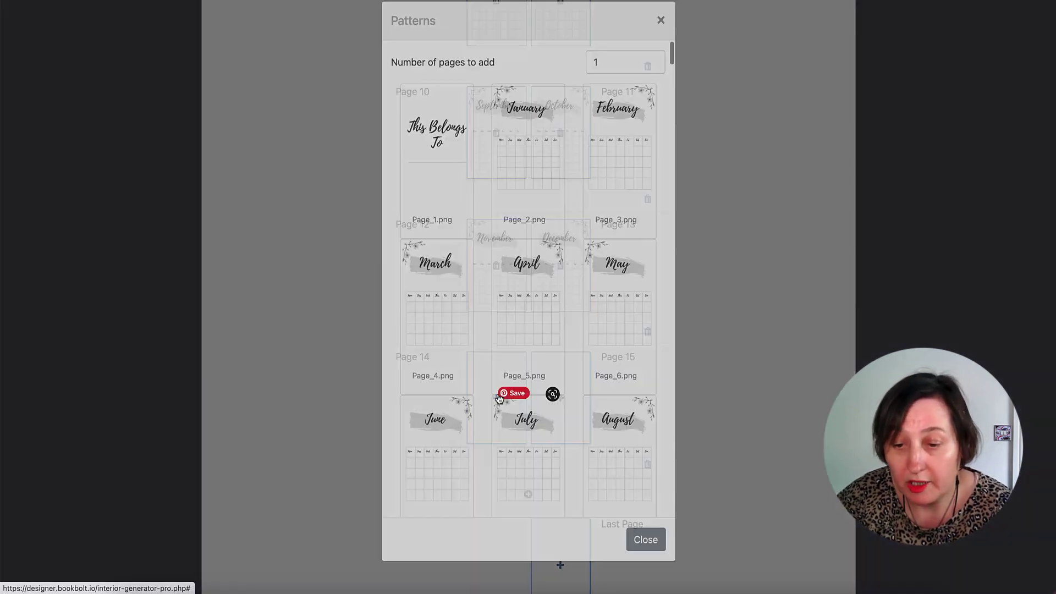
Put the Page_14 weekly planner layout on Page 14 and Page_15 on Page 15
scroll(610, 357, "down", 8)
scroll(610, 360, "down", 1)
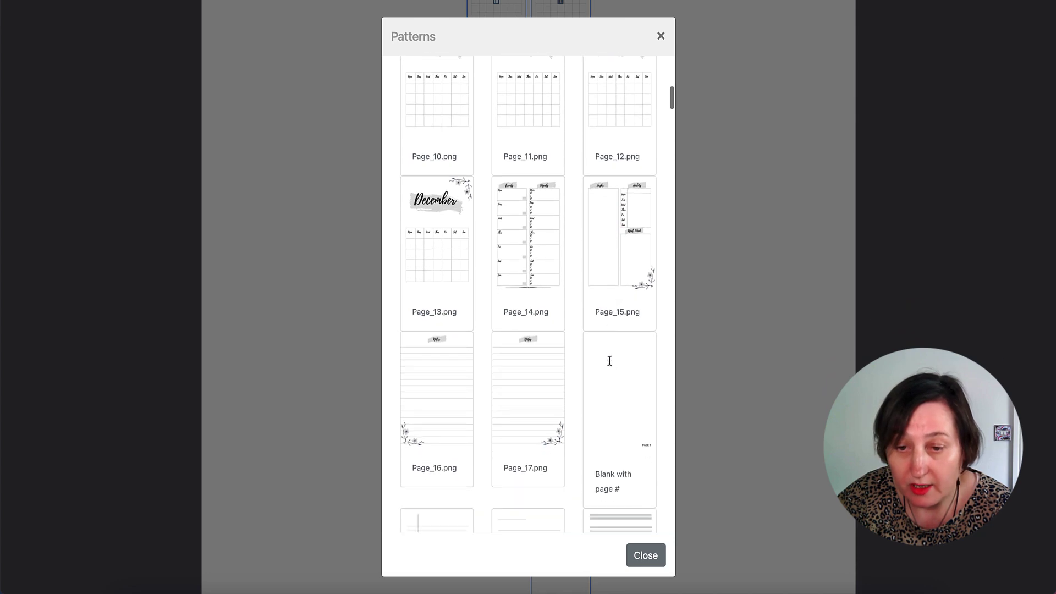
left_click(526, 231)
left_click(560, 398)
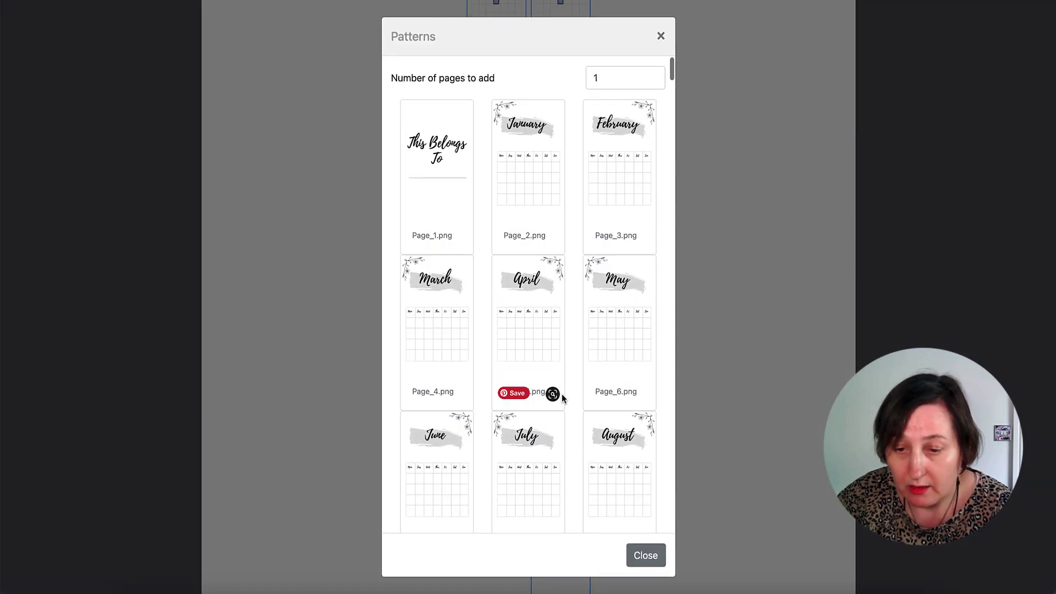
scroll(626, 412, "down", 10)
scroll(626, 409, "down", 3)
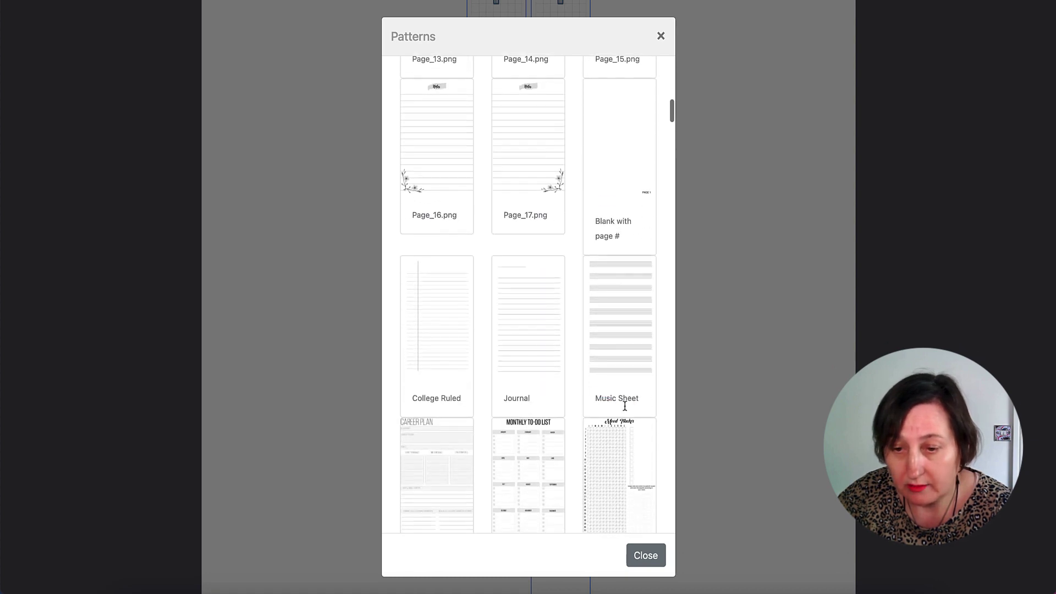
scroll(625, 404, "up", 3)
left_click(611, 120)
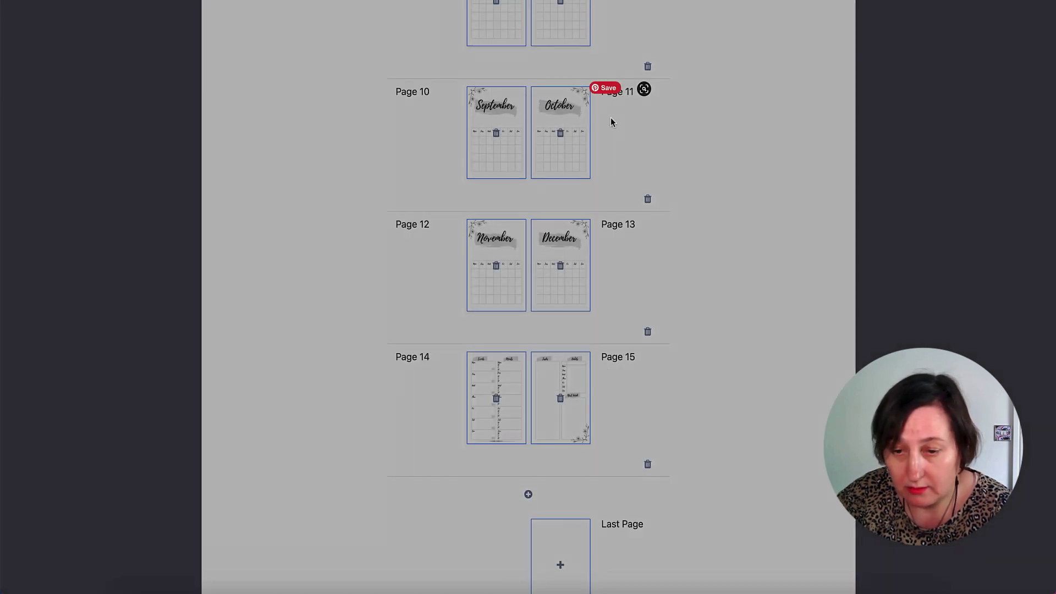
scroll(621, 289, "down", 3)
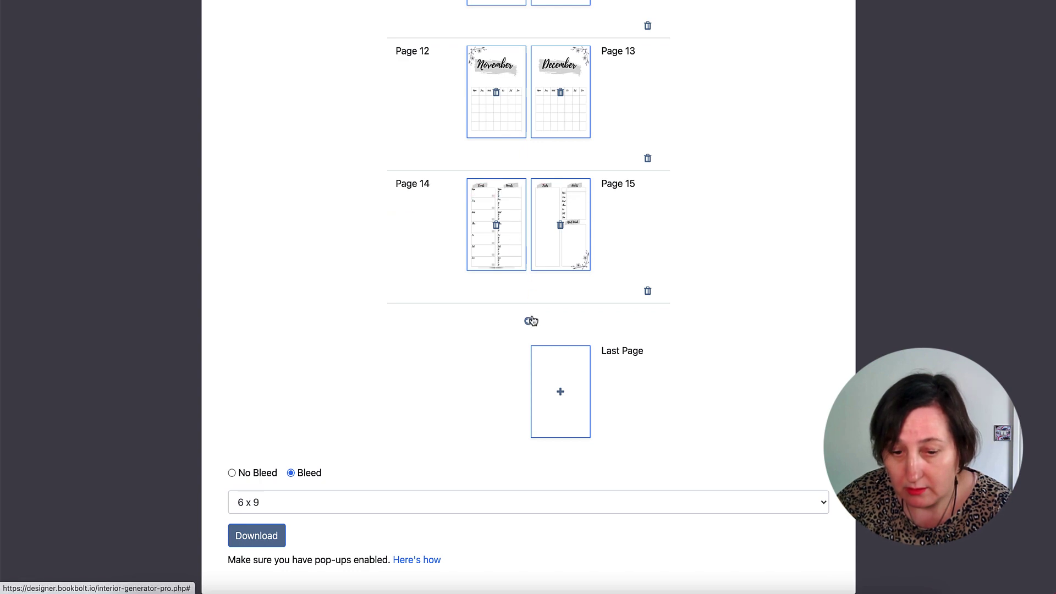
Fill Pages 16 and 17 with the Events/Meals and Tasks/Habits planner pages
left_click(505, 360)
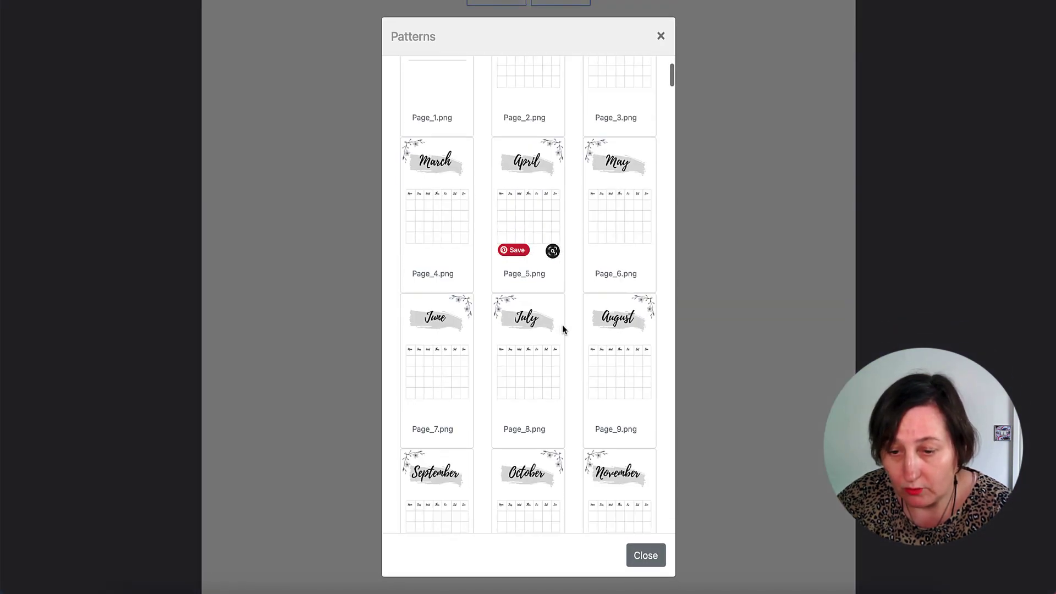
scroll(563, 324, "down", 10)
scroll(562, 332, "up", 5)
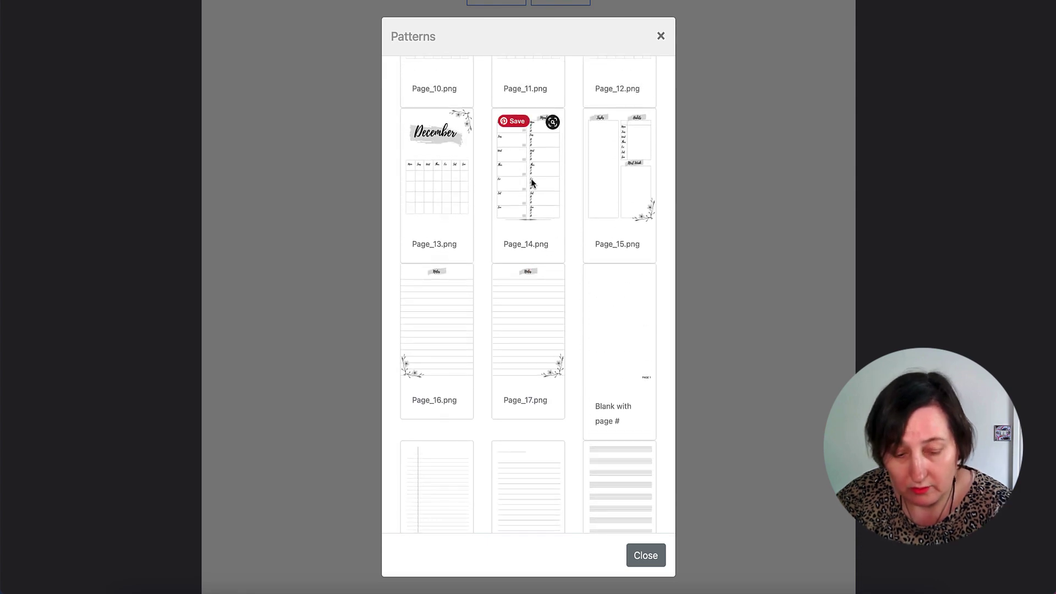
left_click(532, 183)
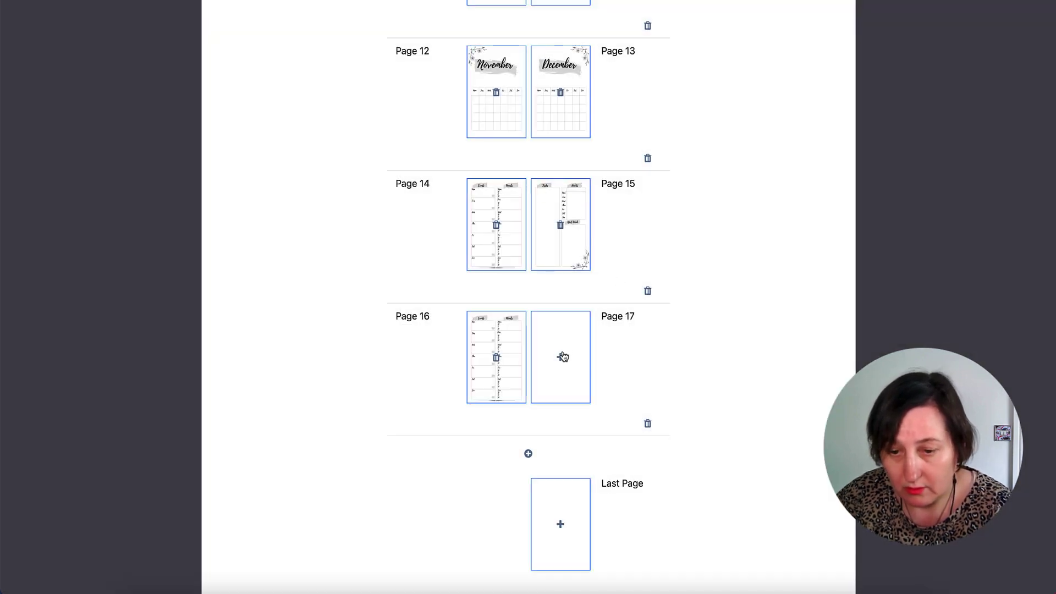
left_click(561, 357)
scroll(627, 308, "down", 10)
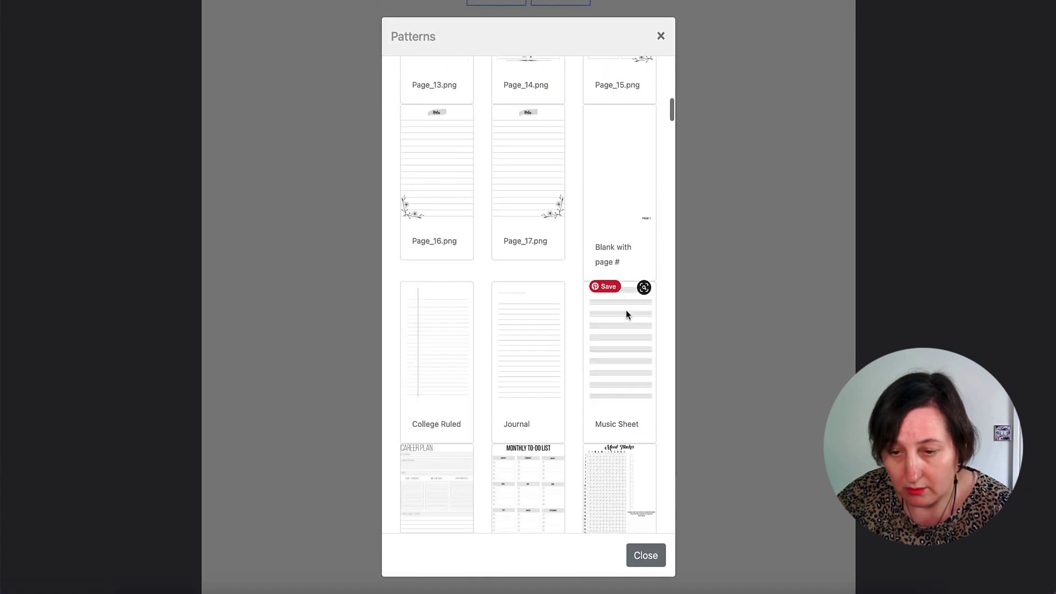
scroll(626, 311, "down", 7)
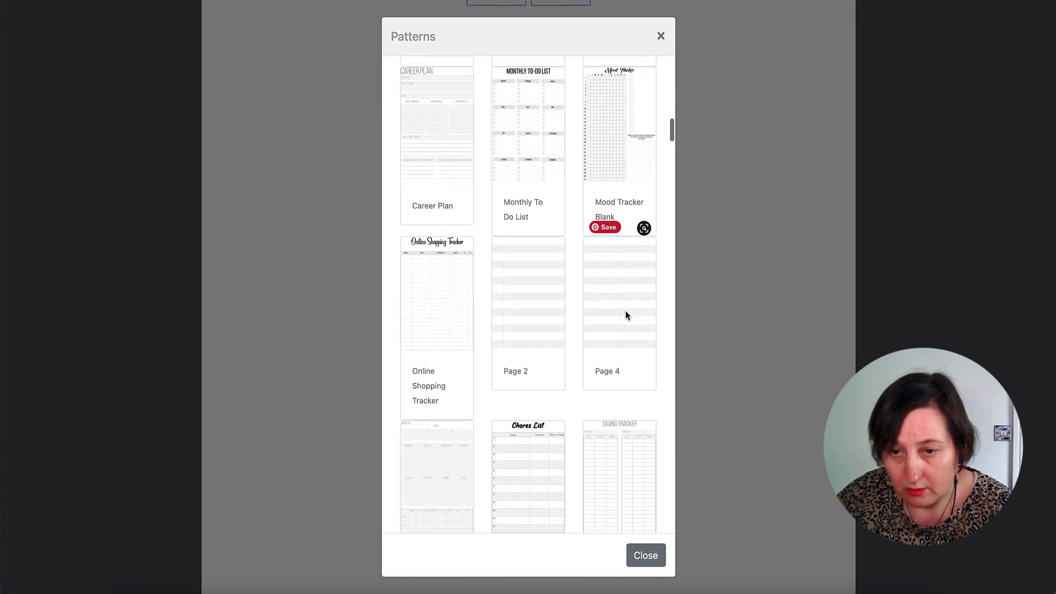
scroll(626, 315, "up", 10)
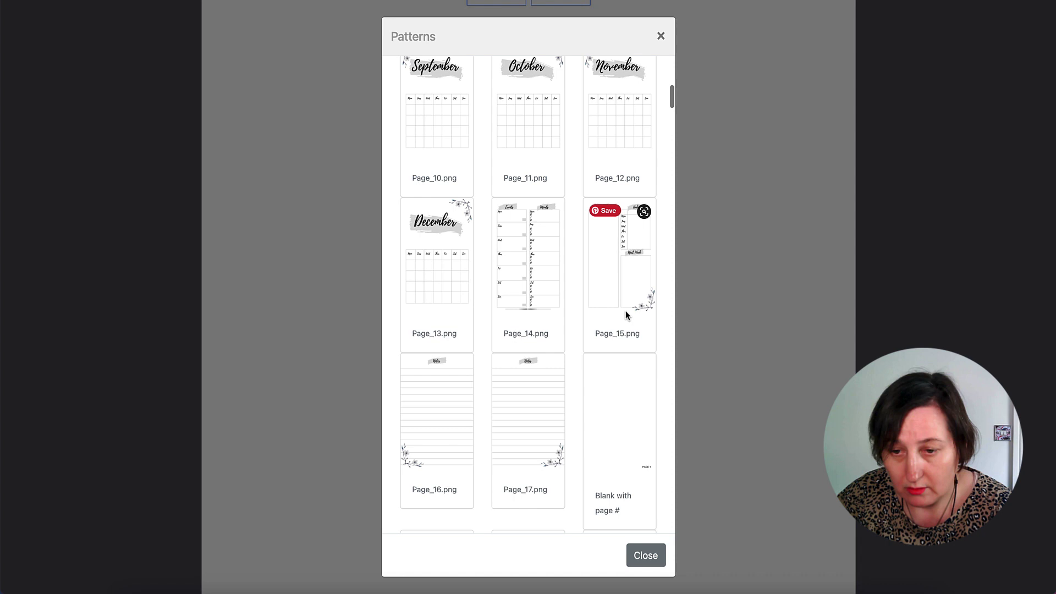
left_click(624, 294)
scroll(624, 297, "down", 3)
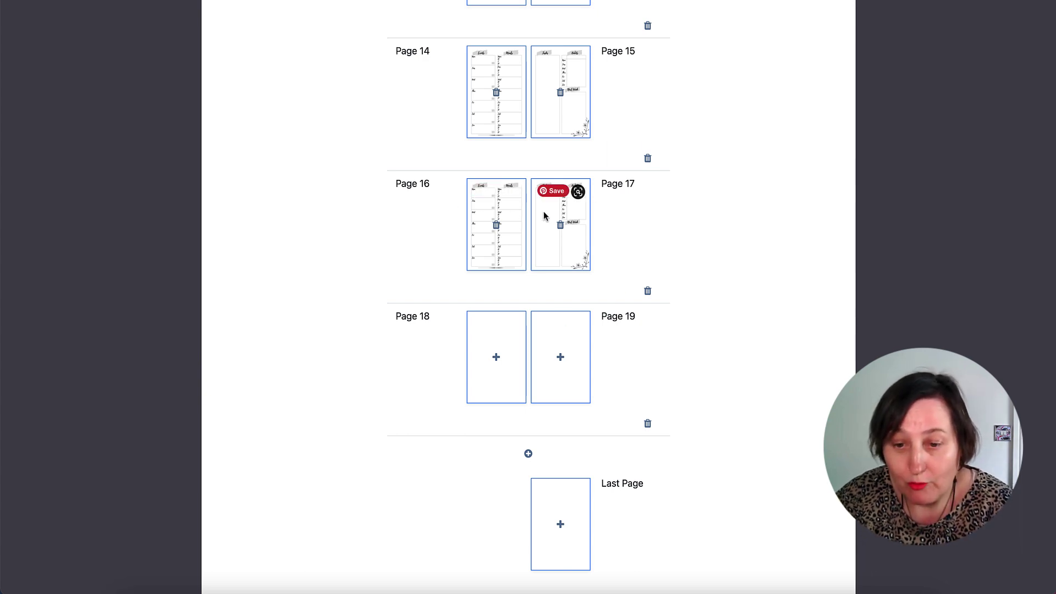
scroll(559, 330, "down", 1)
Fill Pages 18–21 with alternating Events/Meals and Tasks/Habits planner pages
left_click(497, 296)
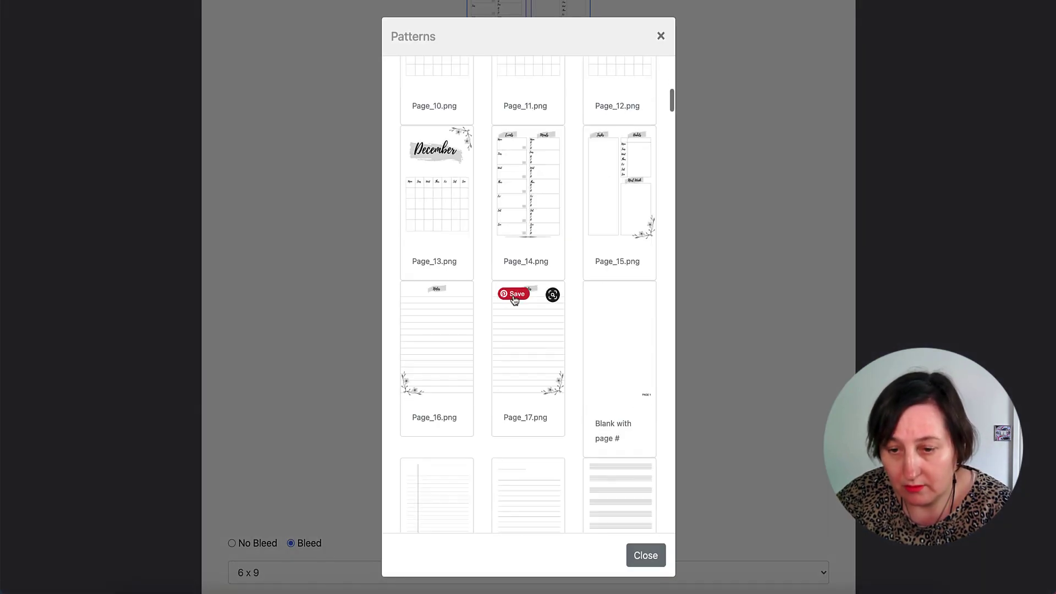
left_click(561, 296)
left_click(568, 299)
left_click(622, 126)
left_click(488, 358)
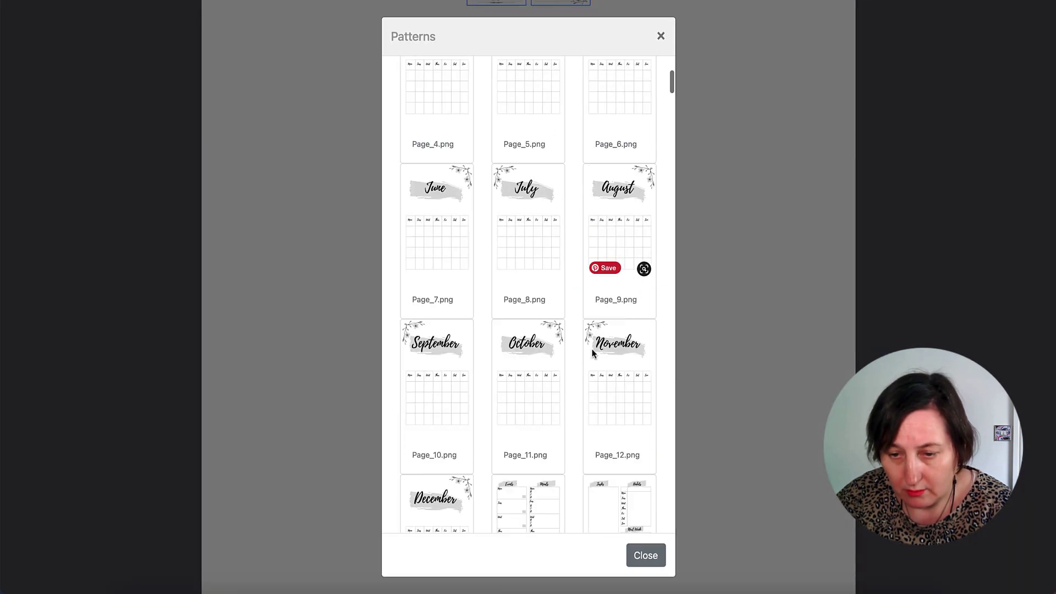
scroll(592, 352, "down", 5)
left_click(528, 176)
left_click(562, 349)
left_click(618, 94)
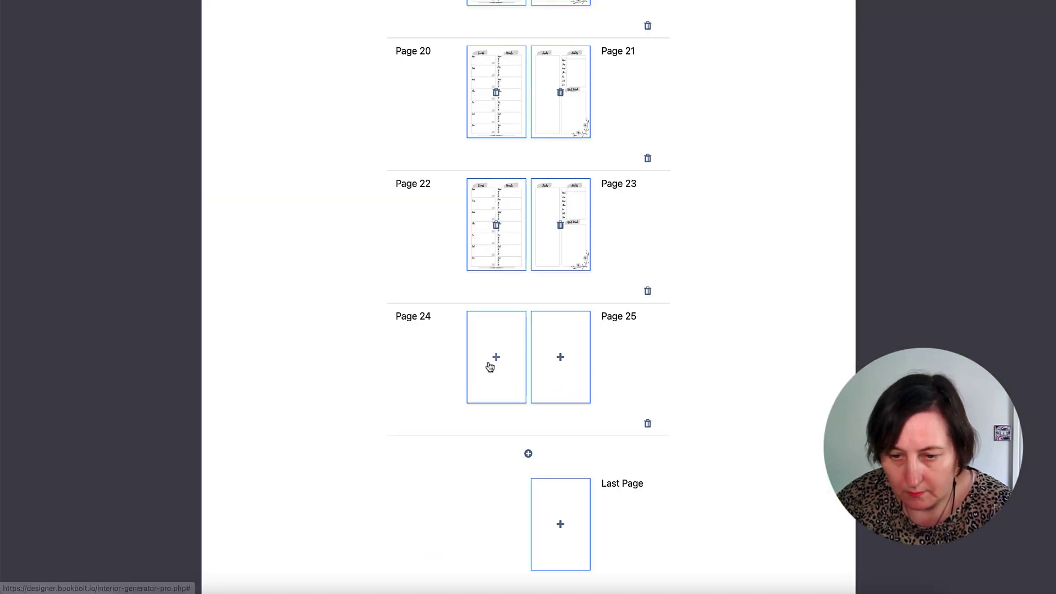
Continue assigning Events/Meals and Tasks/Habits pages on Pages 24 through 27
left_click(490, 366)
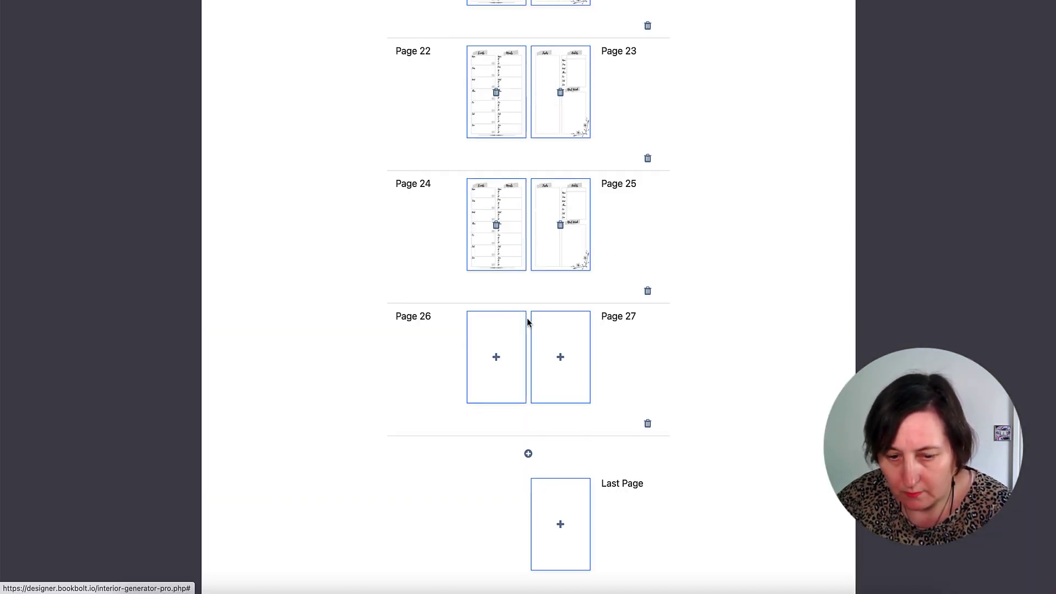
left_click(526, 324)
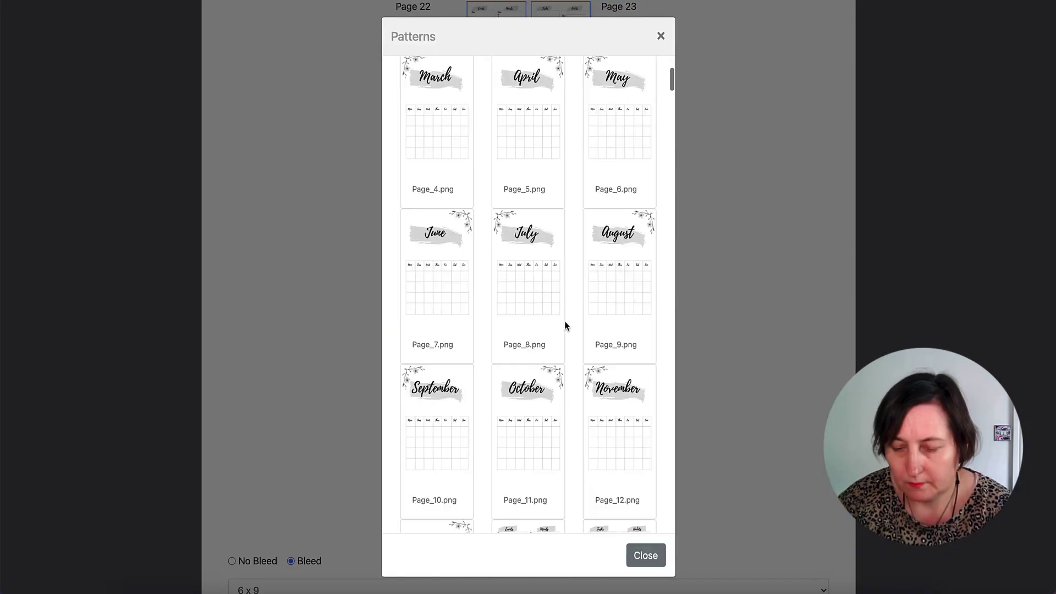
scroll(565, 321, "down", 10)
left_click(542, 229)
left_click(559, 314)
left_click(622, 111)
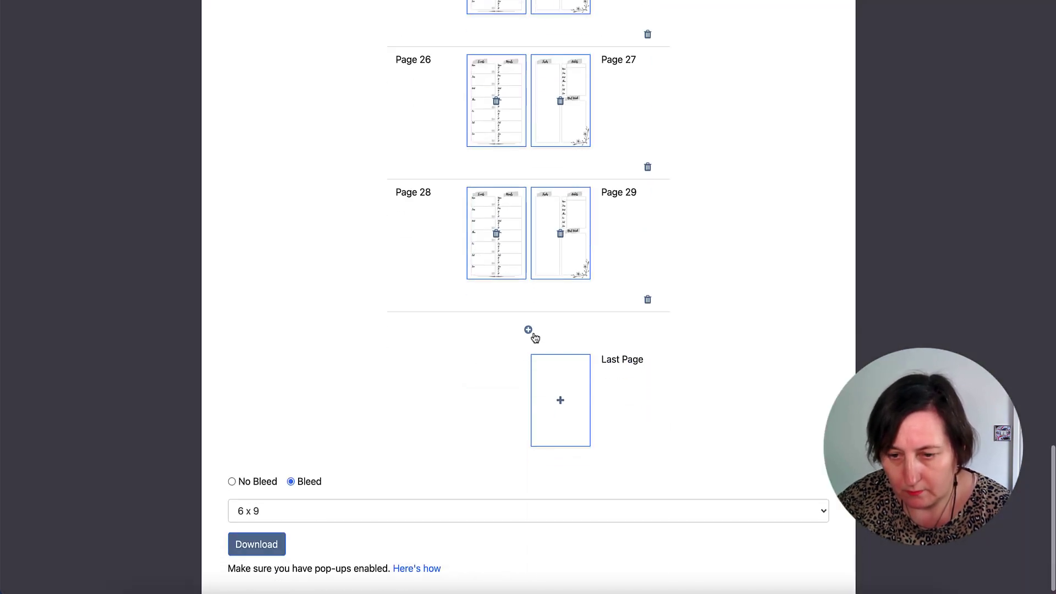
Keep filling new spreads with Page_14.png and Page_15.png planner pages up to Page 78
left_click(528, 330)
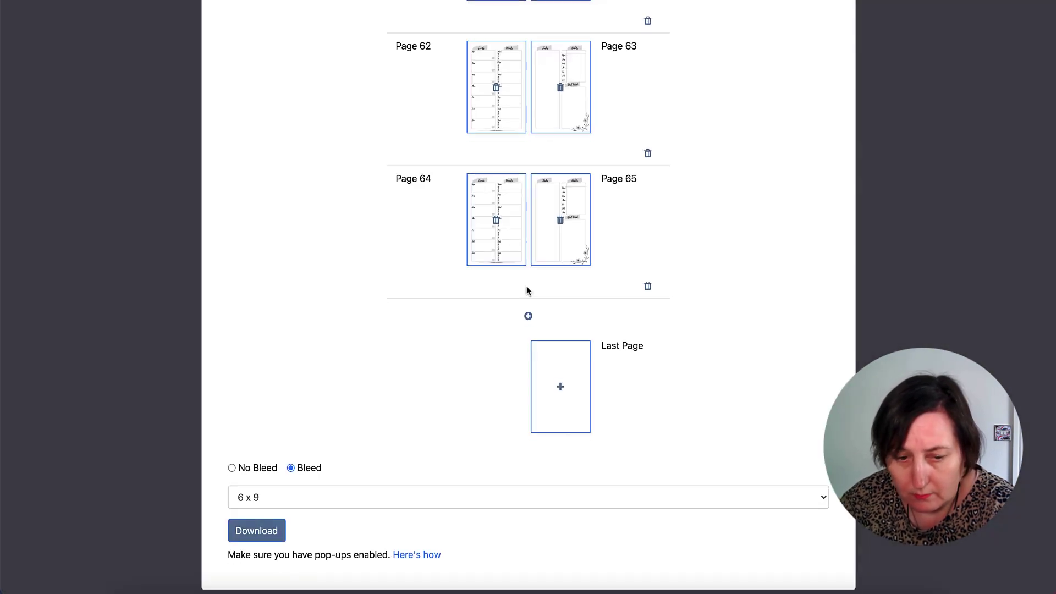
left_click(530, 323)
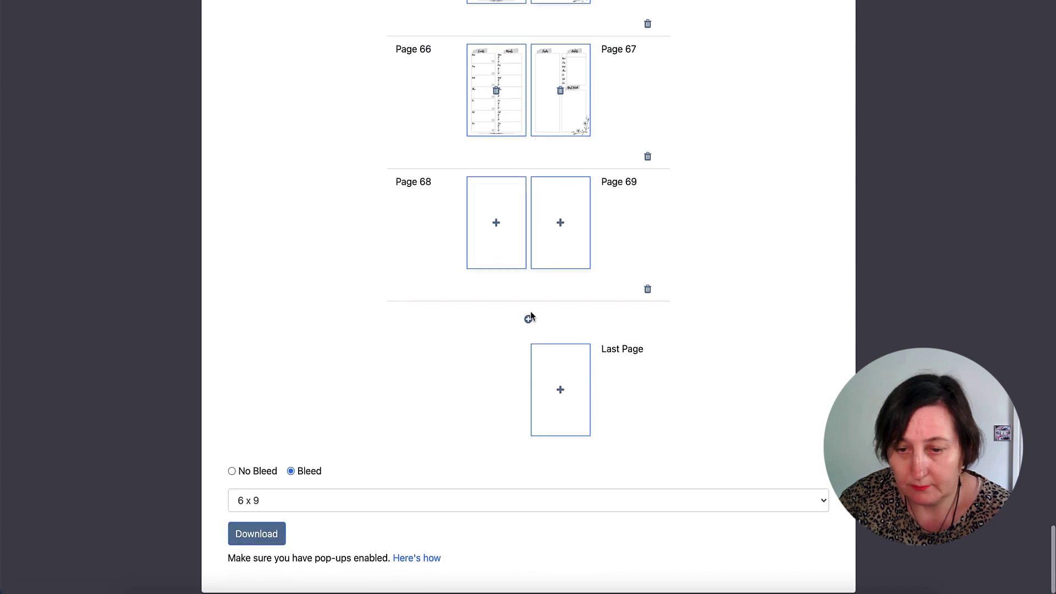
left_click(529, 319)
scroll(628, 293, "down", 1)
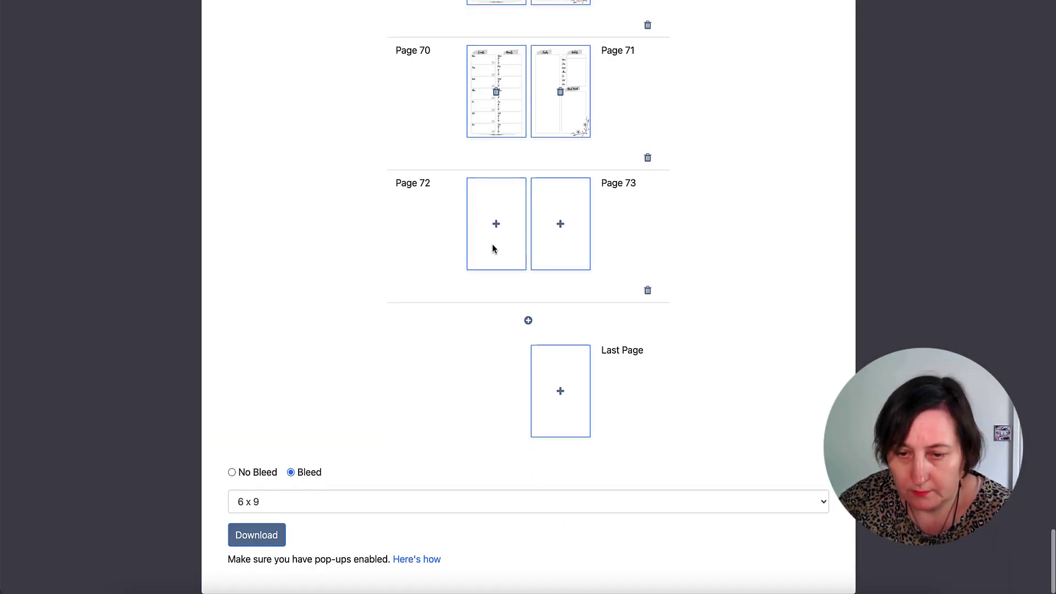
left_click(493, 249)
scroll(524, 368, "down", 5)
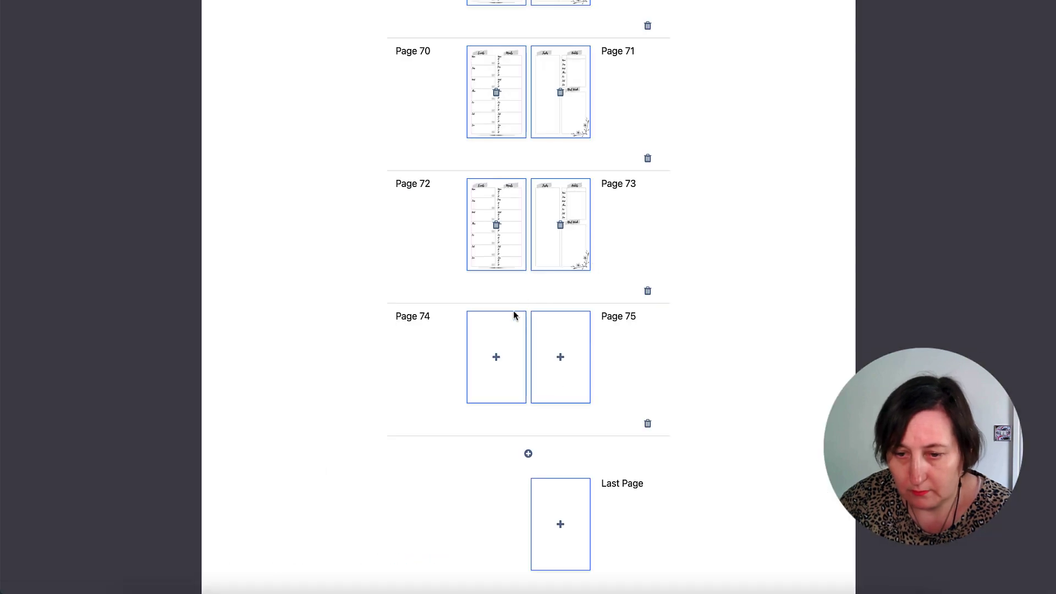
left_click(515, 311)
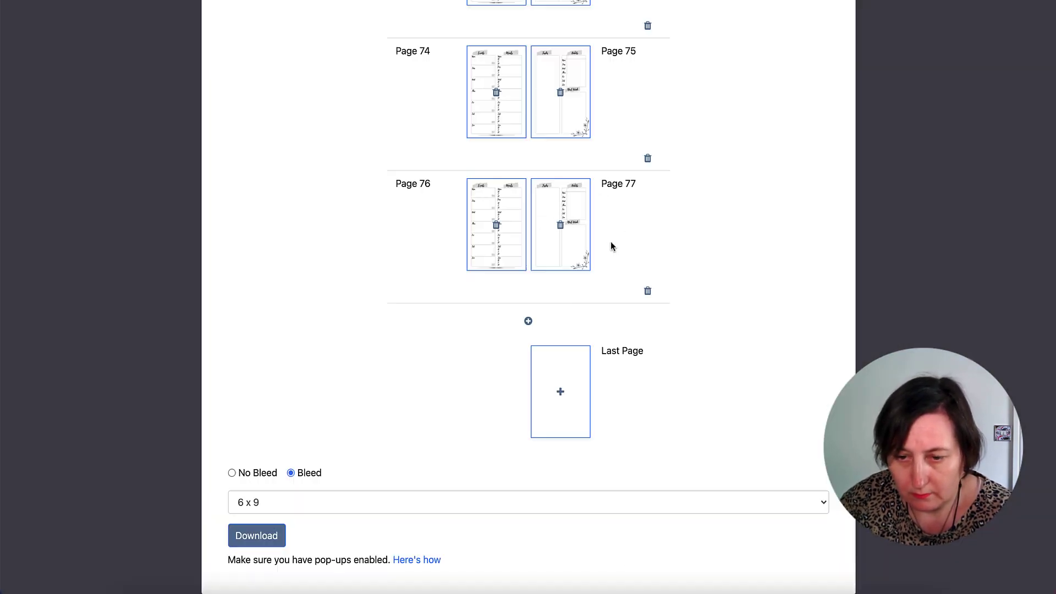
left_click(528, 321)
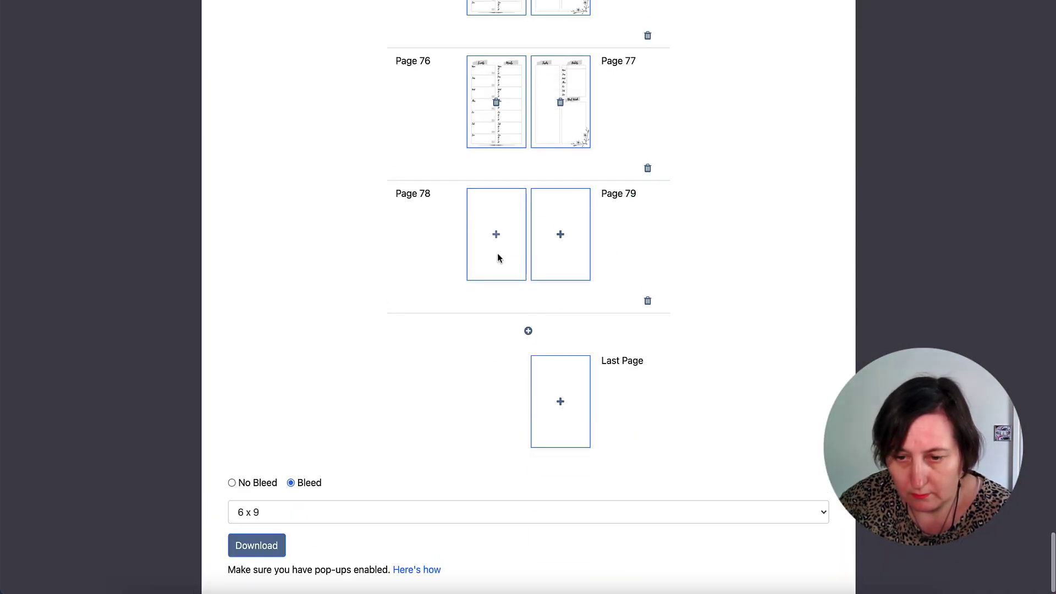
Assign planner pages through Page 117, ending with Events/Meals on 116 and Tasks/Habits on 117
left_click(498, 255)
scroll(570, 262, "up", 2)
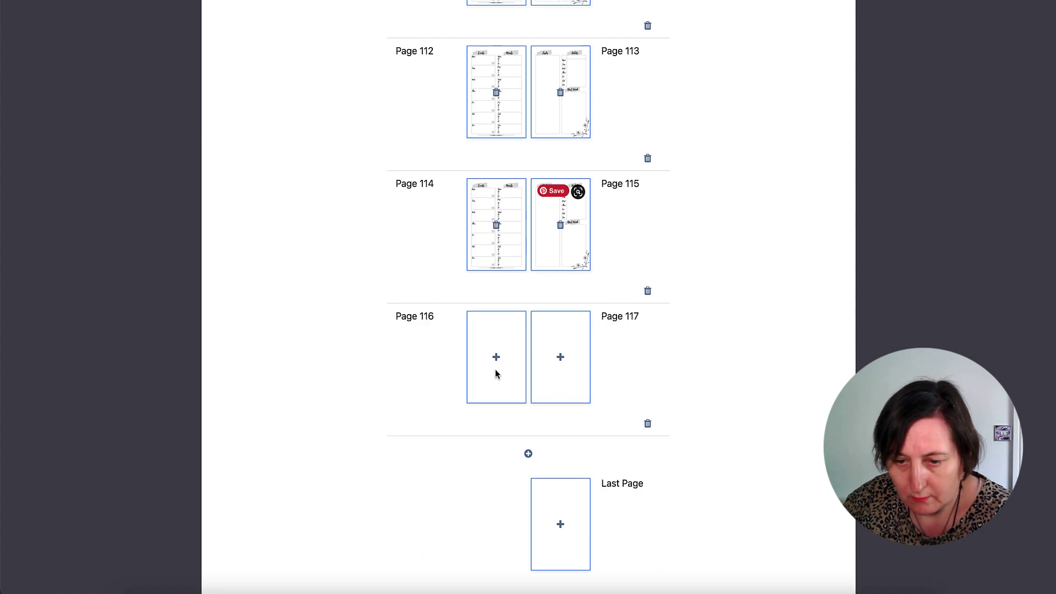
left_click(495, 374)
scroll(540, 339, "down", 6)
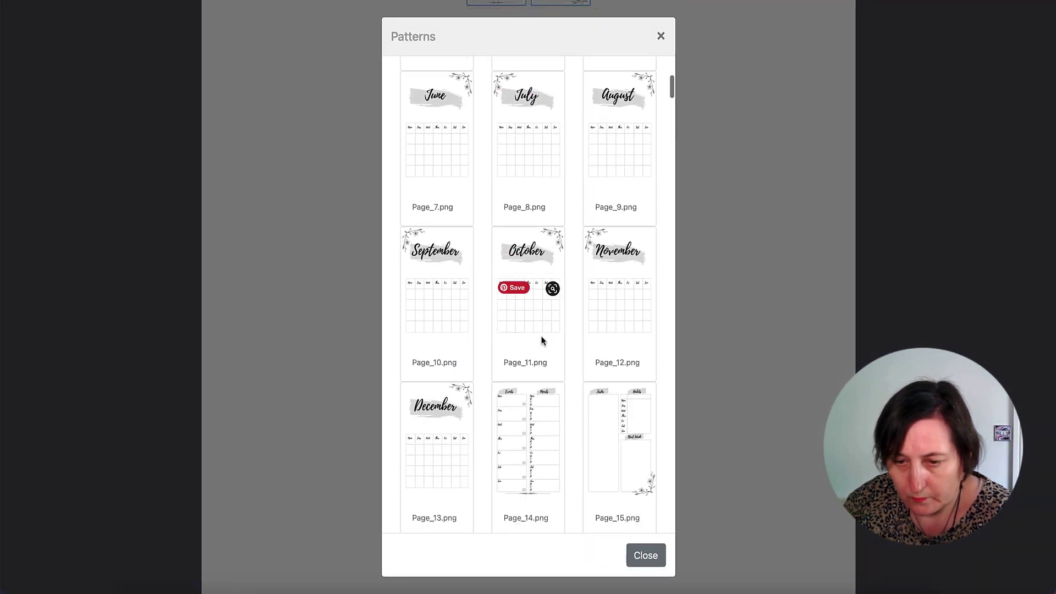
scroll(542, 342, "down", 2)
left_click(533, 369)
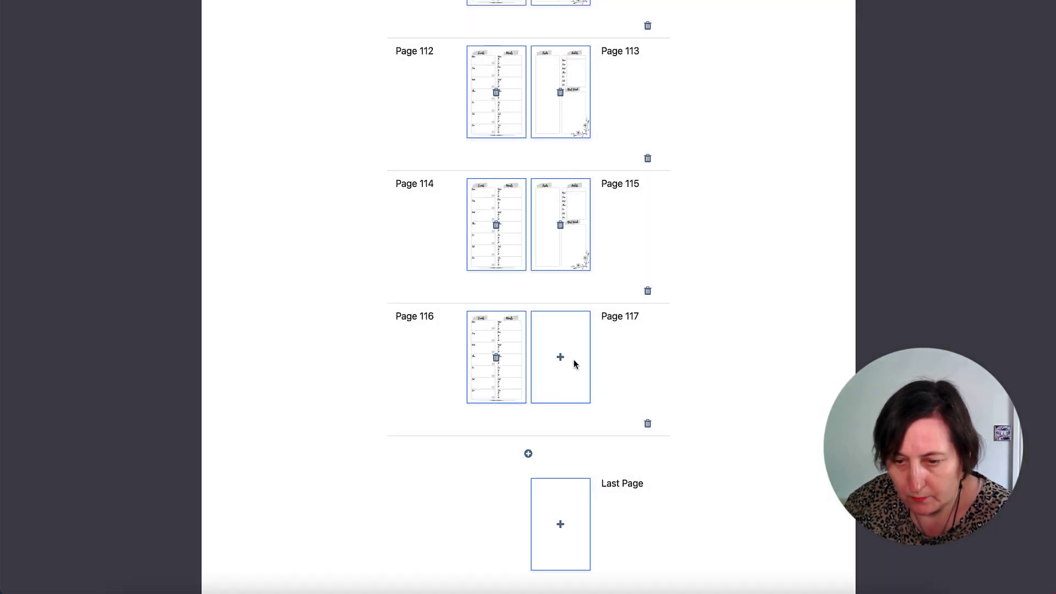
left_click(561, 359)
scroll(565, 358, "down", 6)
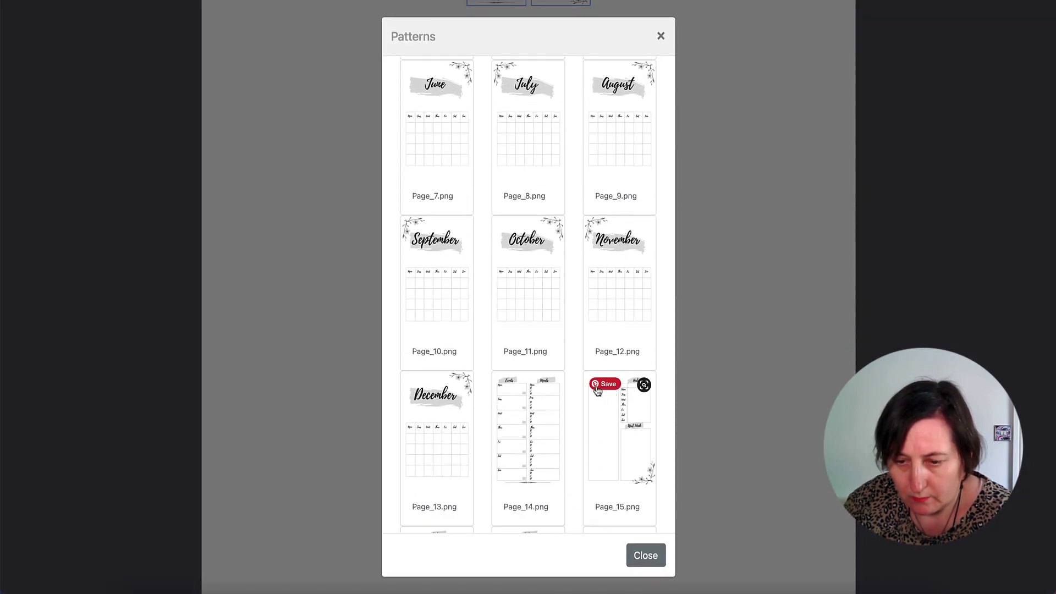
left_click(605, 384)
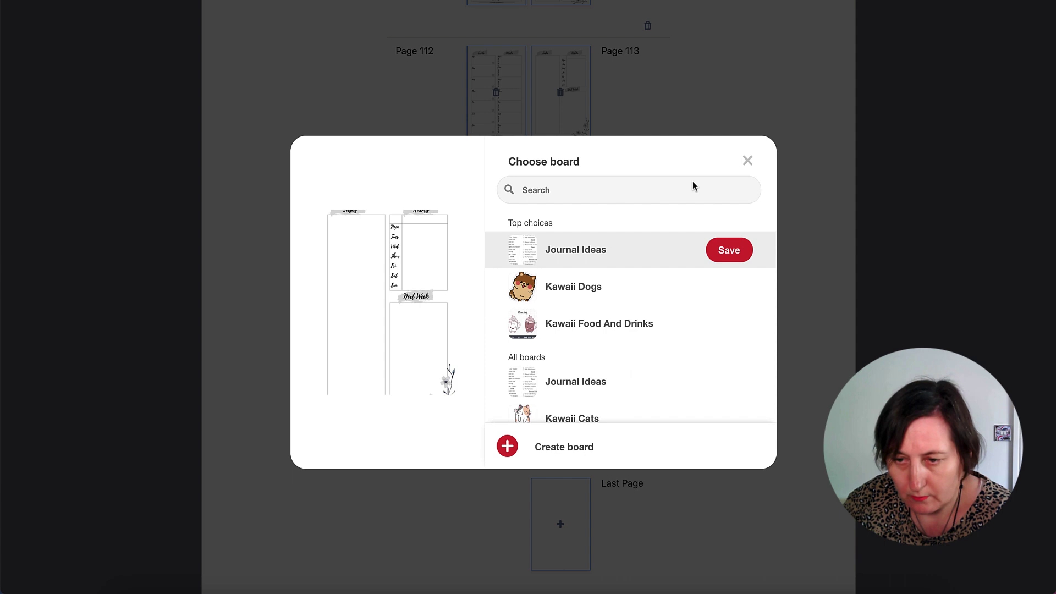
Close the Pinterest board dialog and add an empty Pages 118–119 spread
left_click(749, 161)
scroll(565, 262, "down", 3)
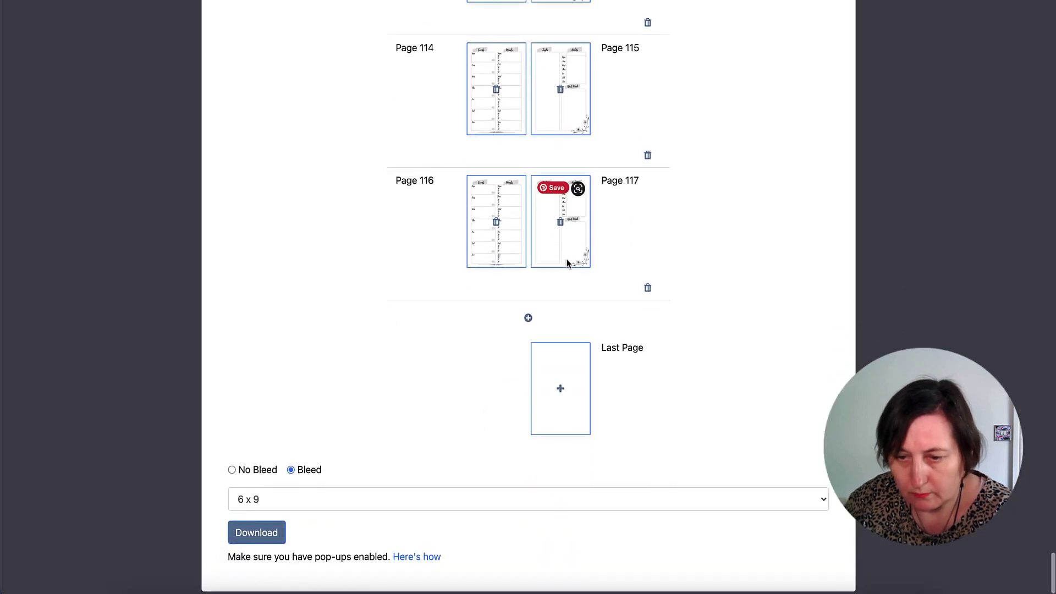
left_click(528, 320)
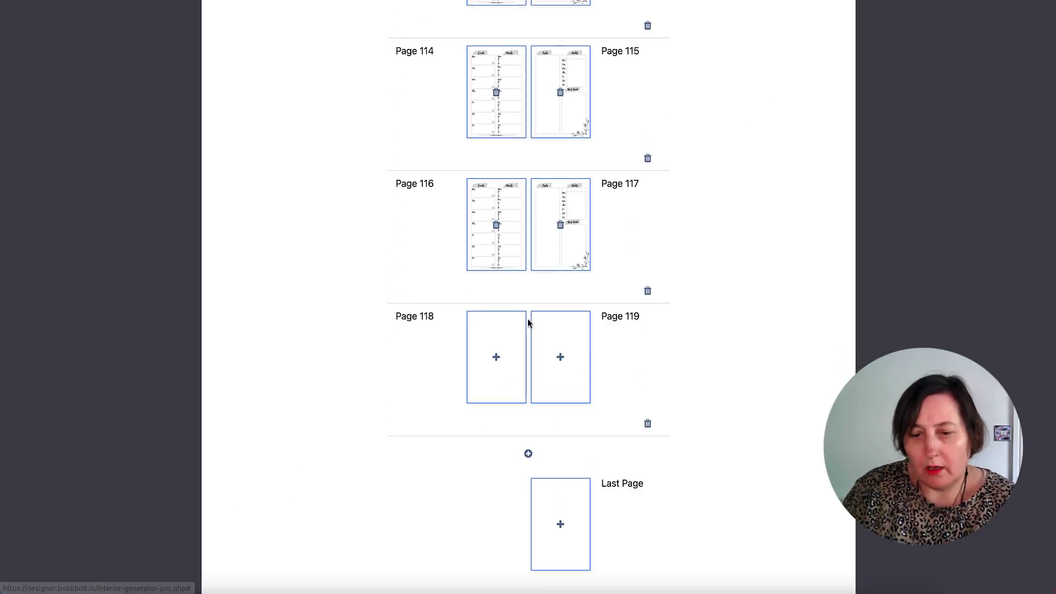
Assign the Page_16.png/Page_17.png Notes patterns to Pages 118, 119 and the Last Page
left_click(497, 358)
scroll(498, 351, "down", 8)
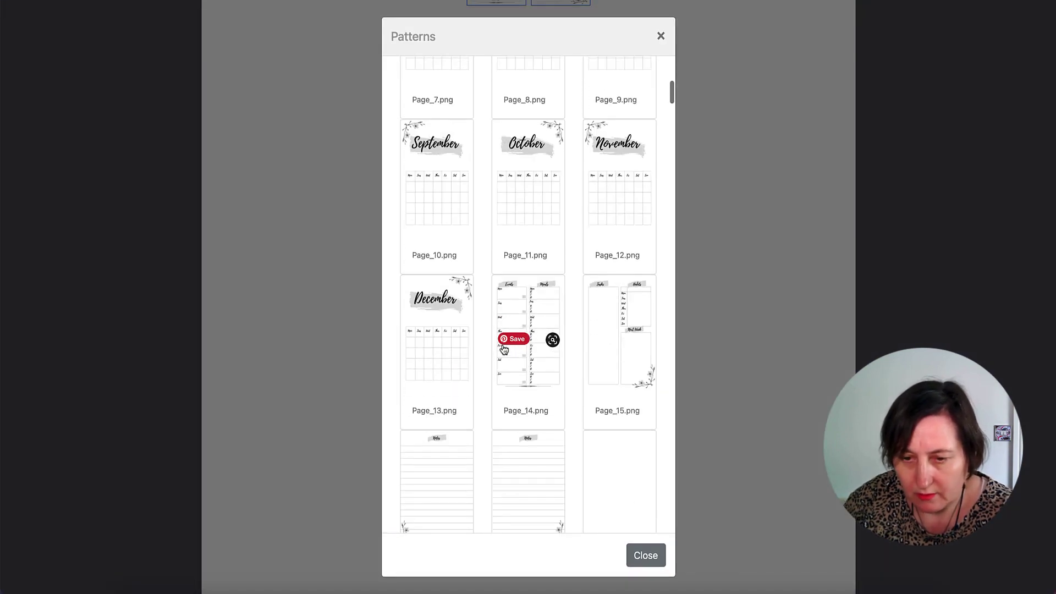
left_click(453, 465)
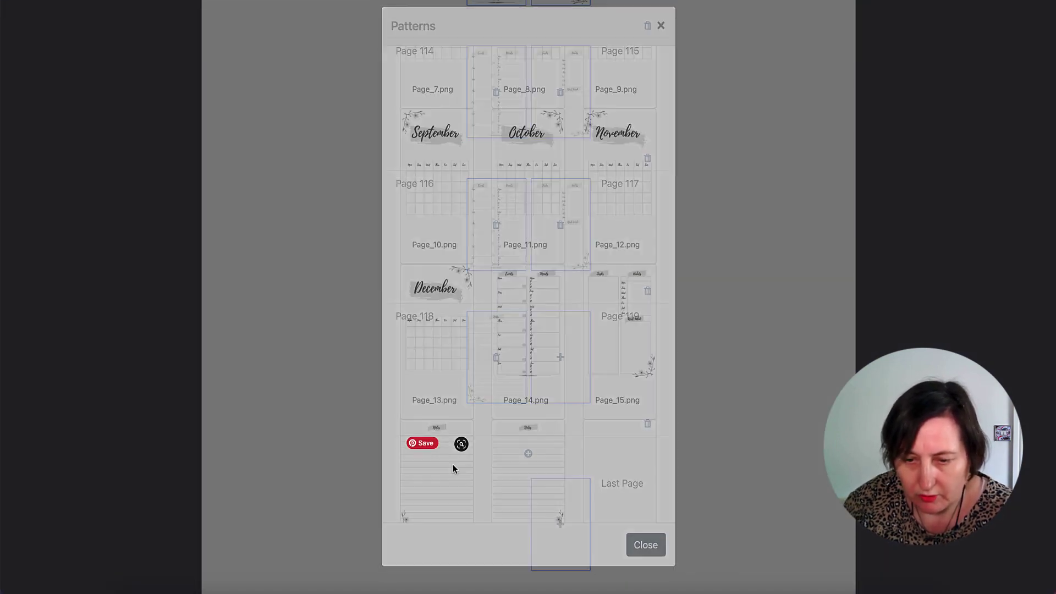
left_click(560, 358)
scroll(562, 324, "down", 8)
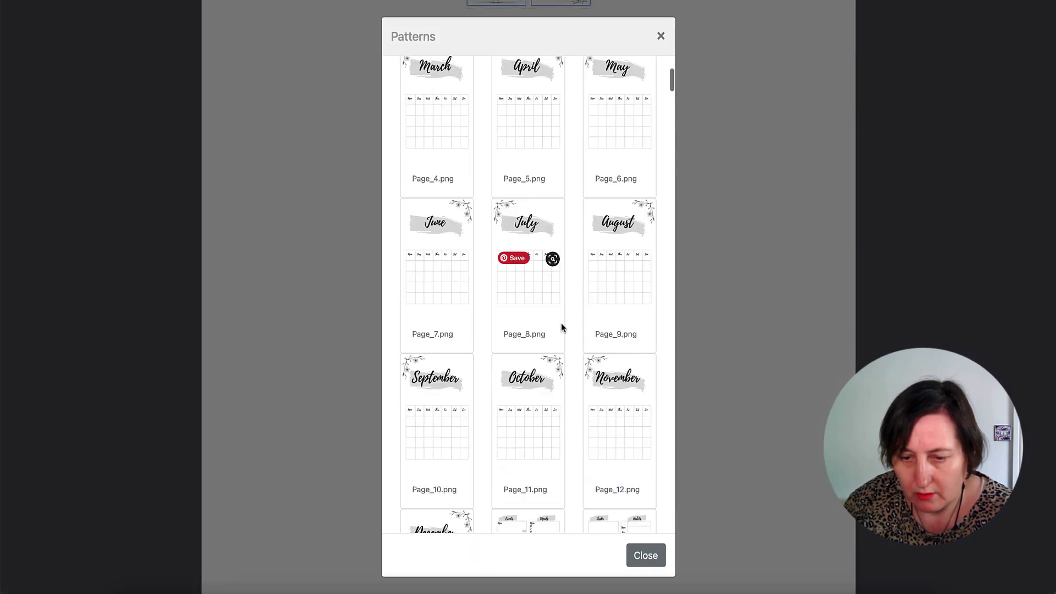
scroll(556, 324, "down", 5)
left_click(533, 229)
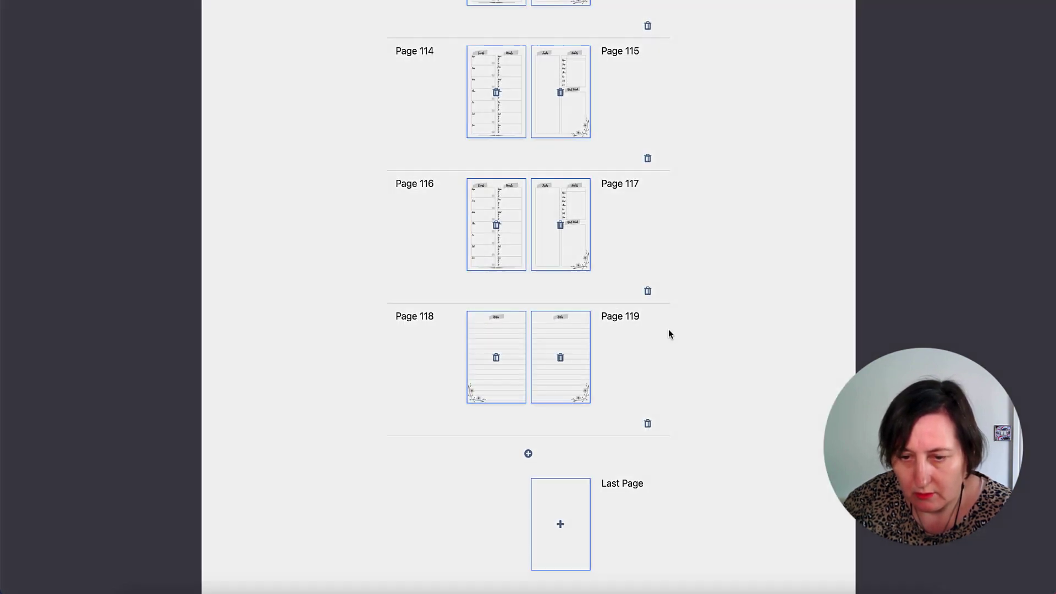
left_click(560, 523)
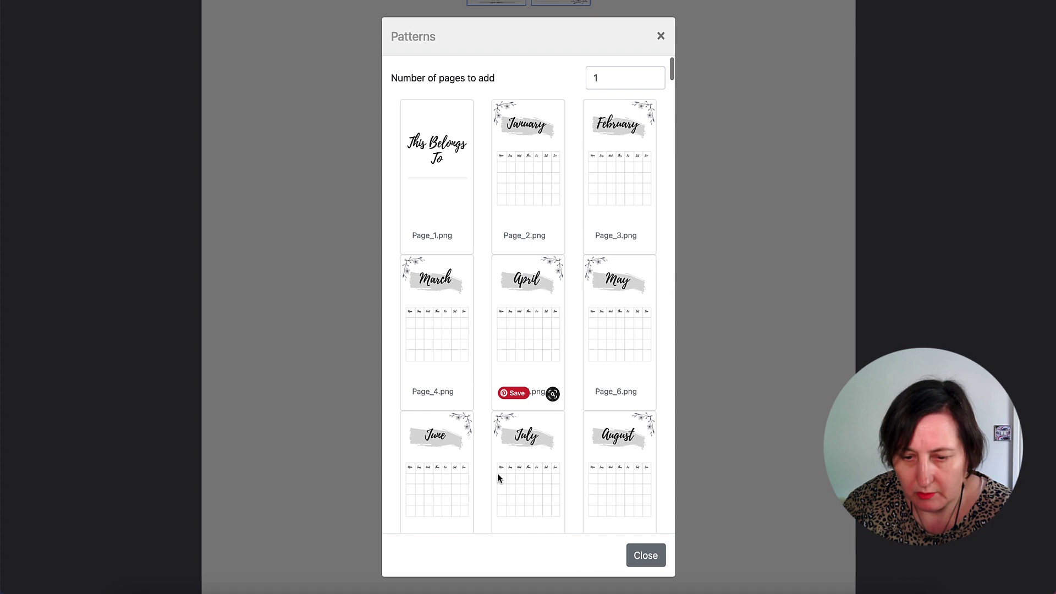
scroll(497, 476, "down", 6)
scroll(494, 476, "down", 4)
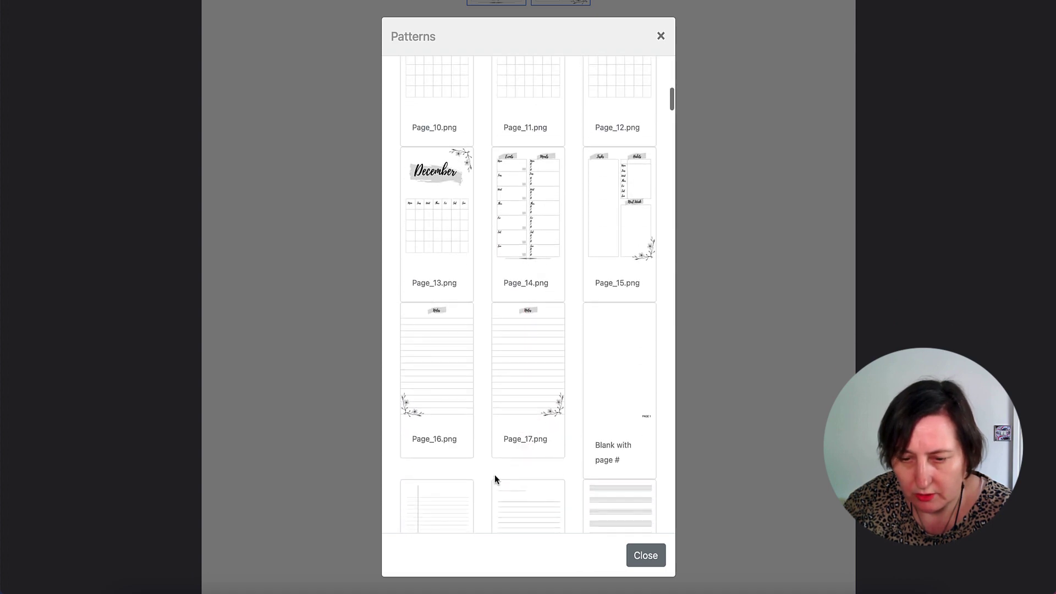
left_click(437, 402)
scroll(790, 467, "down", 3)
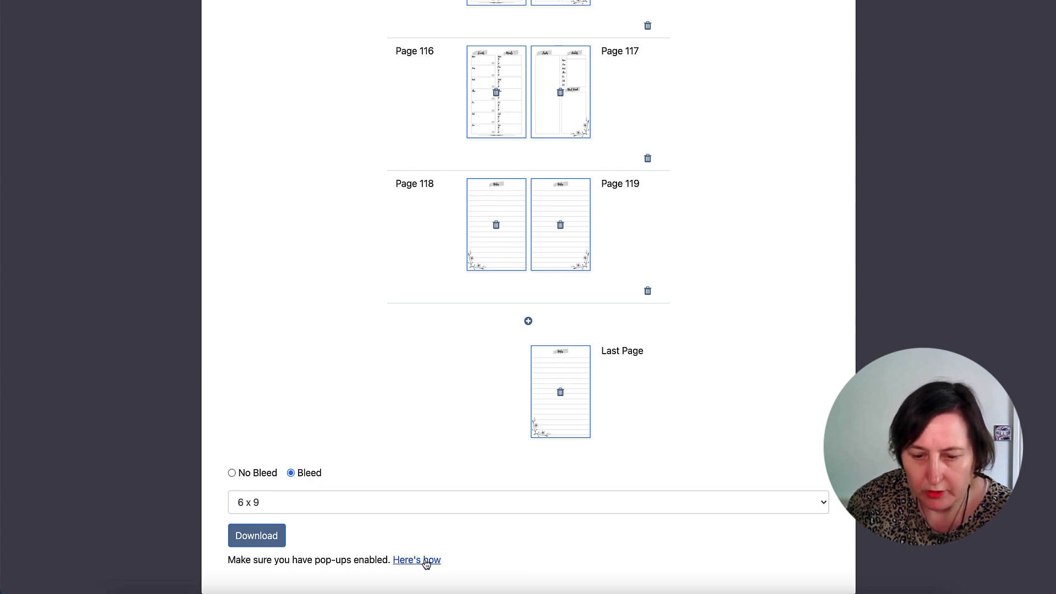
Read the pop-up help, then generate and download the 6x9 bleed interior as file_1624272434.pdf
left_click(416, 560)
scroll(338, 206, "down", 8)
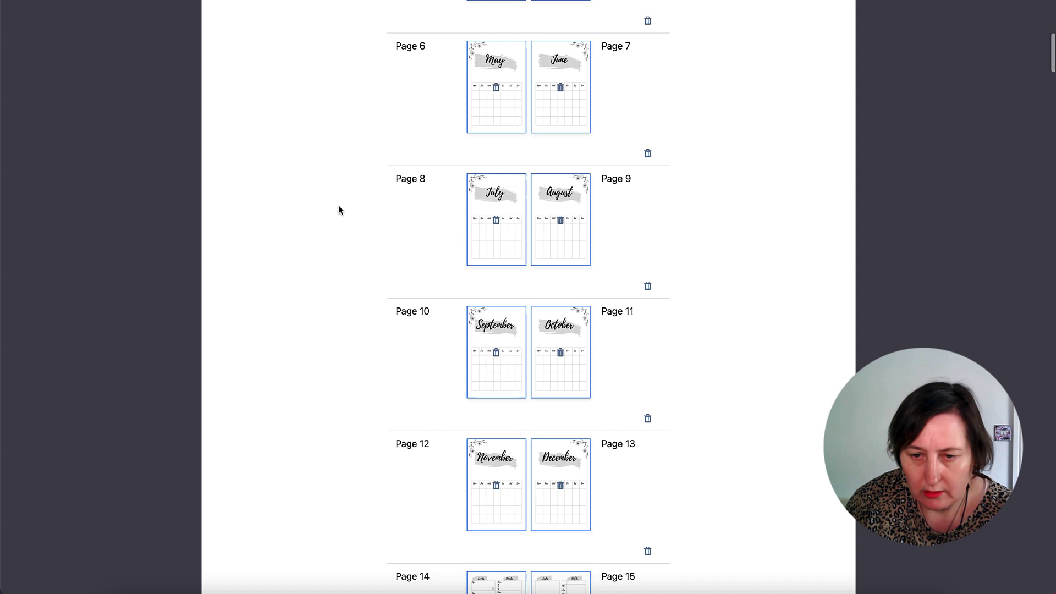
scroll(338, 207, "down", 20)
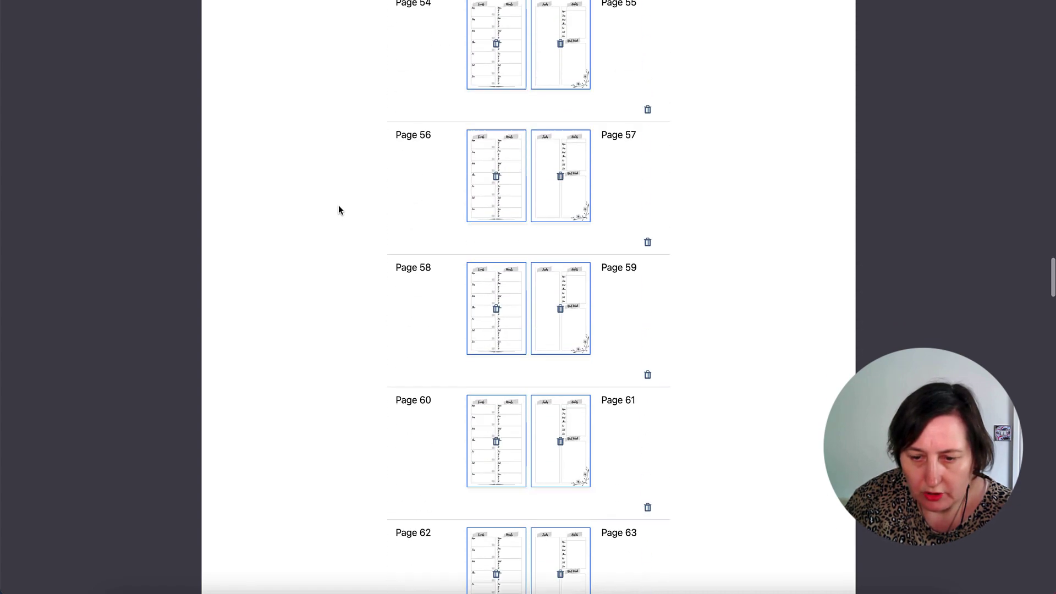
scroll(339, 207, "down", 20)
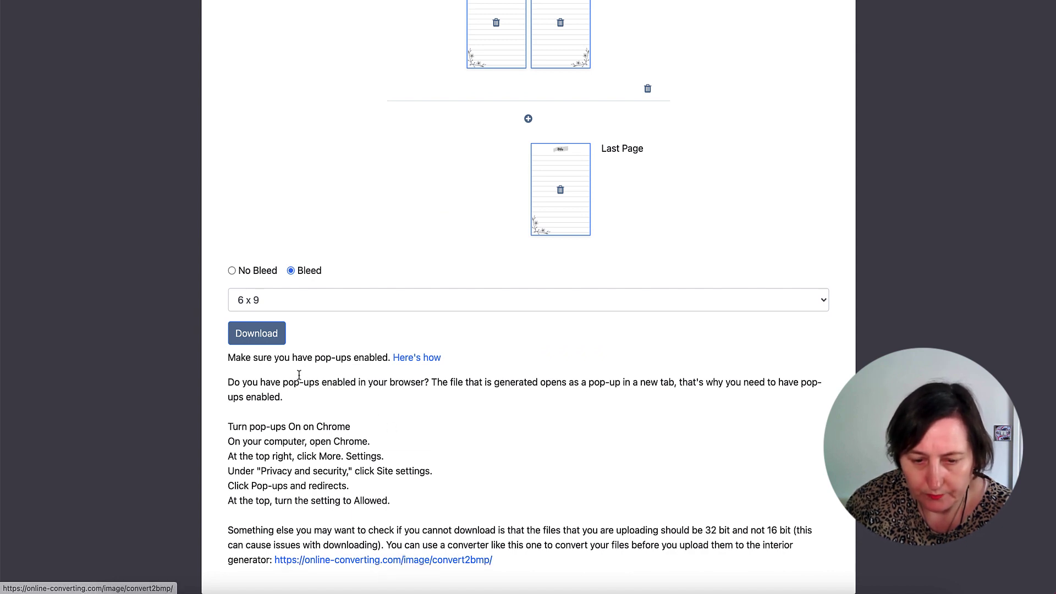
left_click(250, 338)
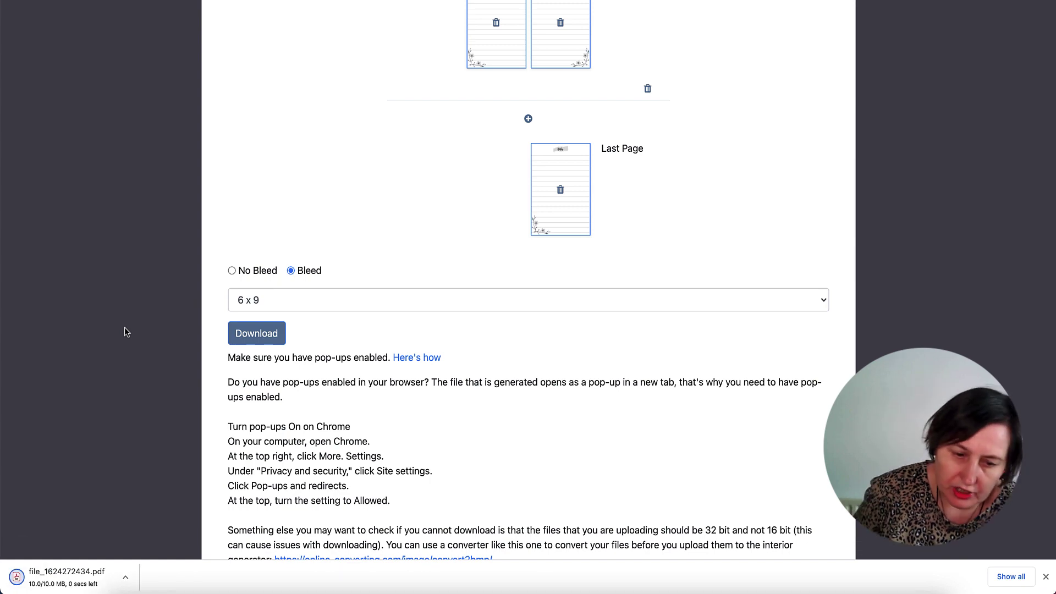
scroll(339, 206, "down", 20)
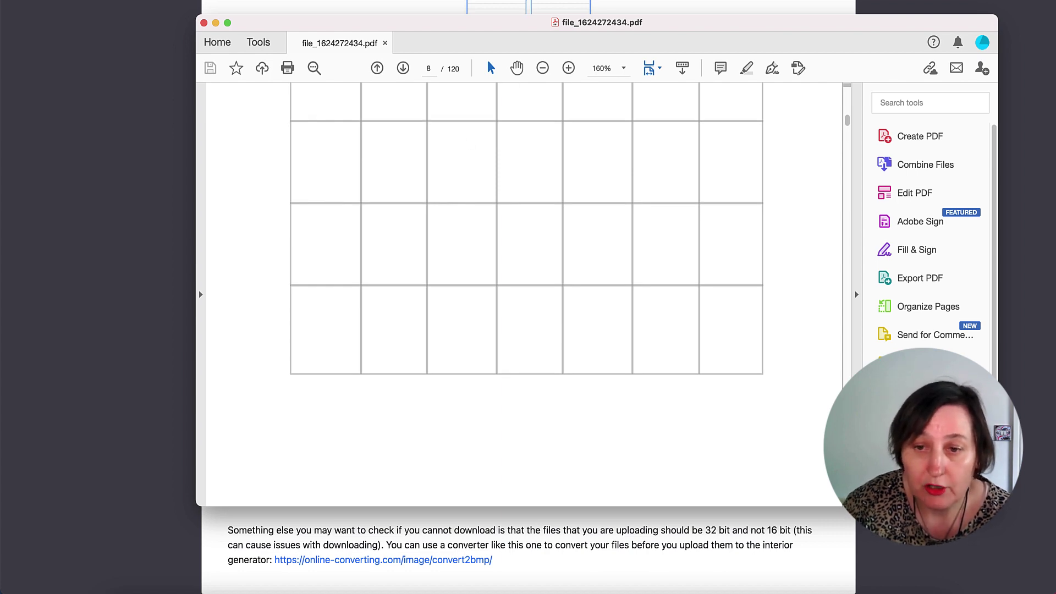
Close the Acrobat window showing file_1624272434.pdf
key("super+q")
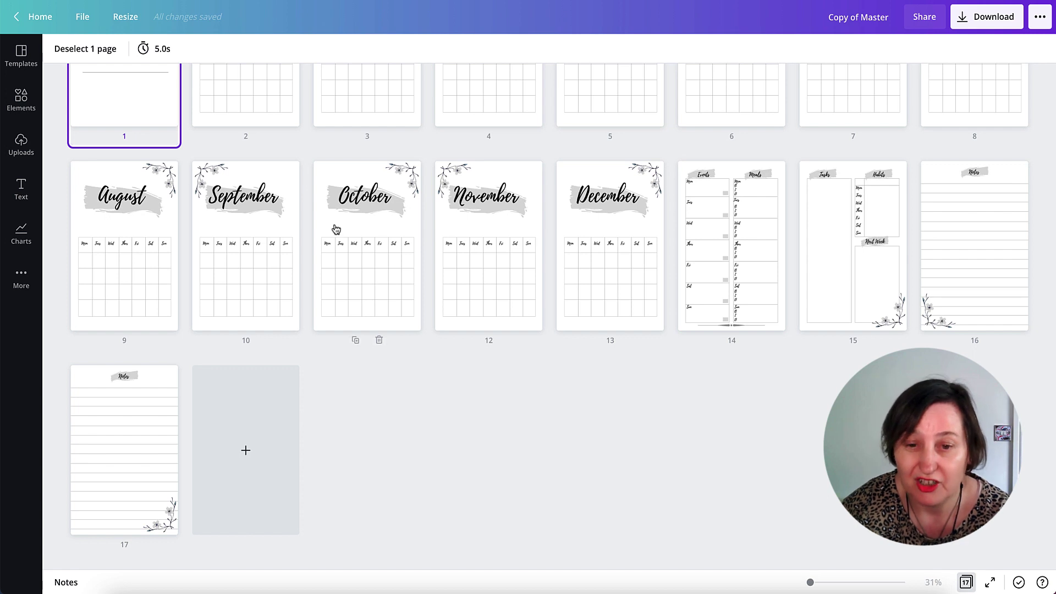
scroll(336, 229, "up", 3)
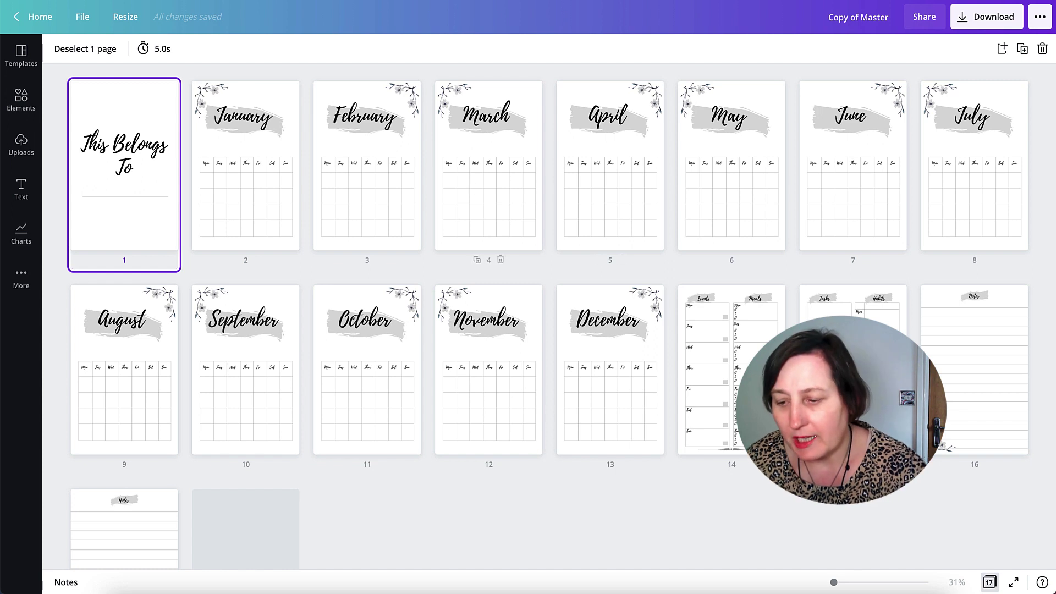
Duplicate Notes page 17 with Cmd+D to create page 18, and select the new page
scroll(367, 412, "down", 3)
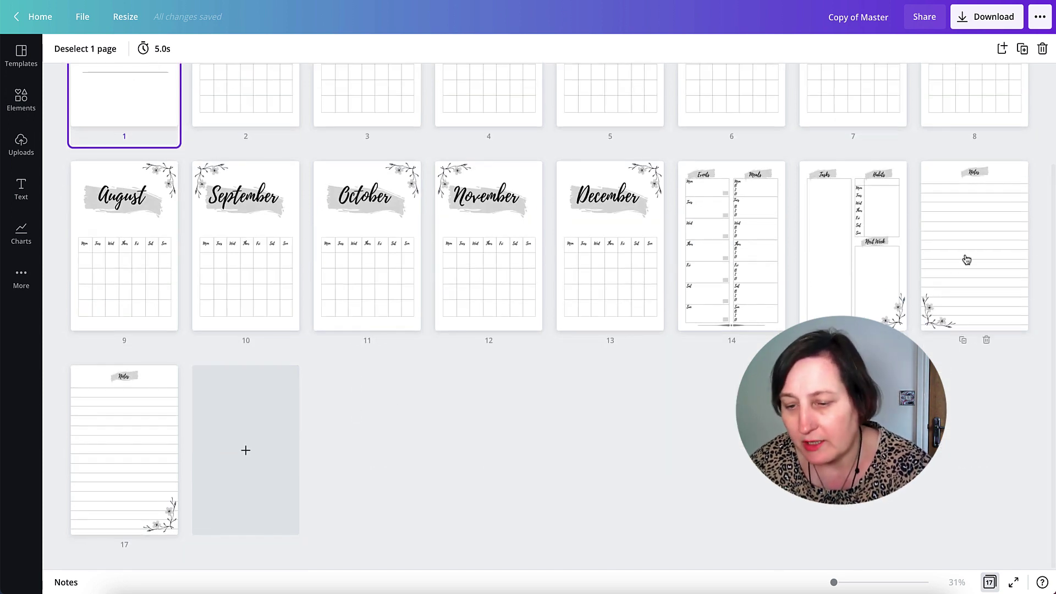
left_click(127, 457, "shift")
right_click(128, 457)
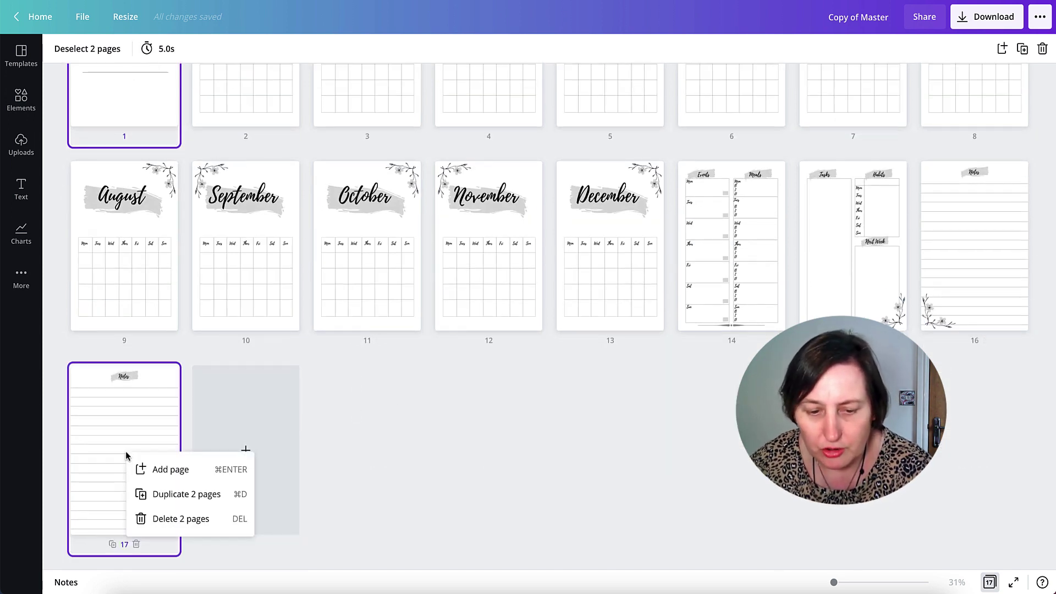
left_click(116, 437)
right_click(114, 436)
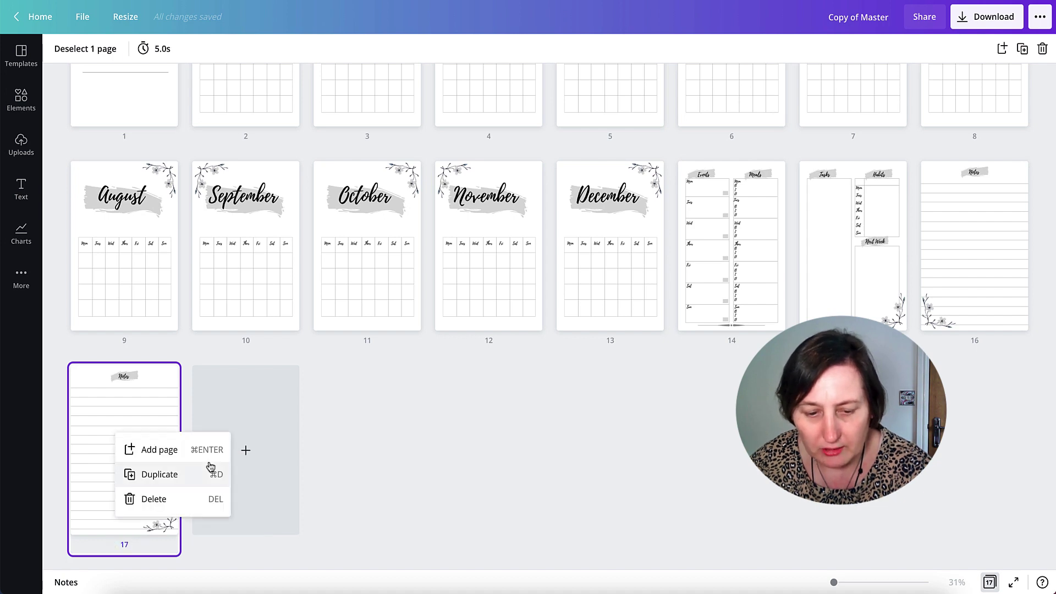
key("super+d")
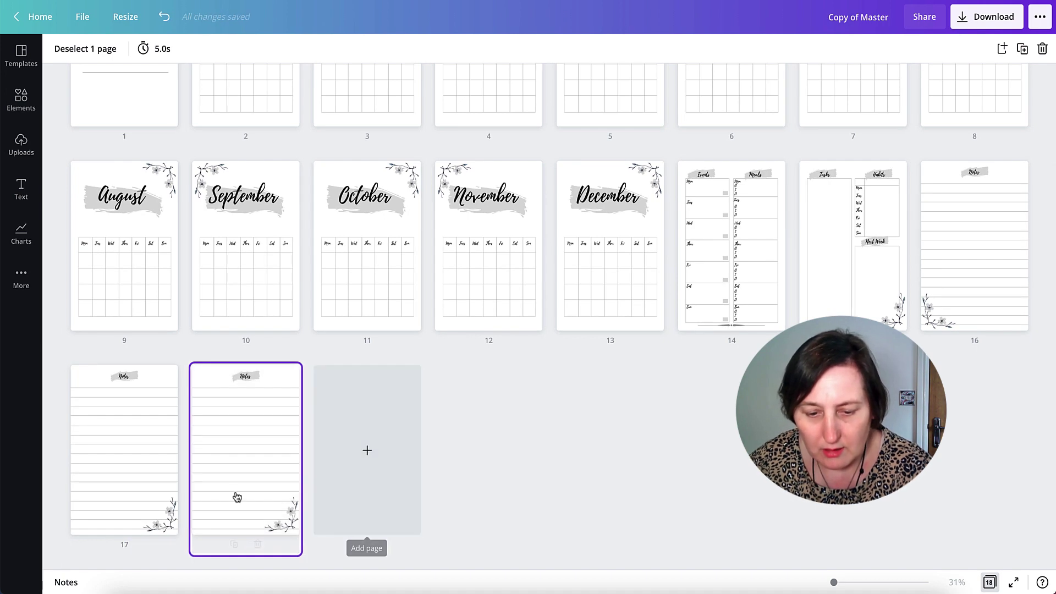
left_click(289, 527)
left_click(286, 519)
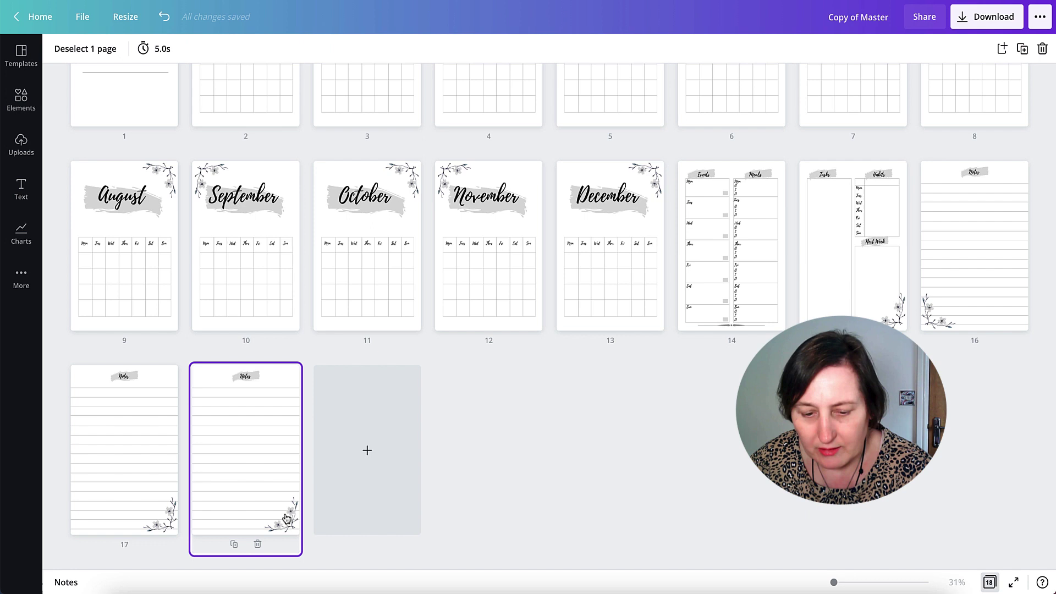
Delete the bottom-right flower graphic from the new page 18
double_click(267, 508)
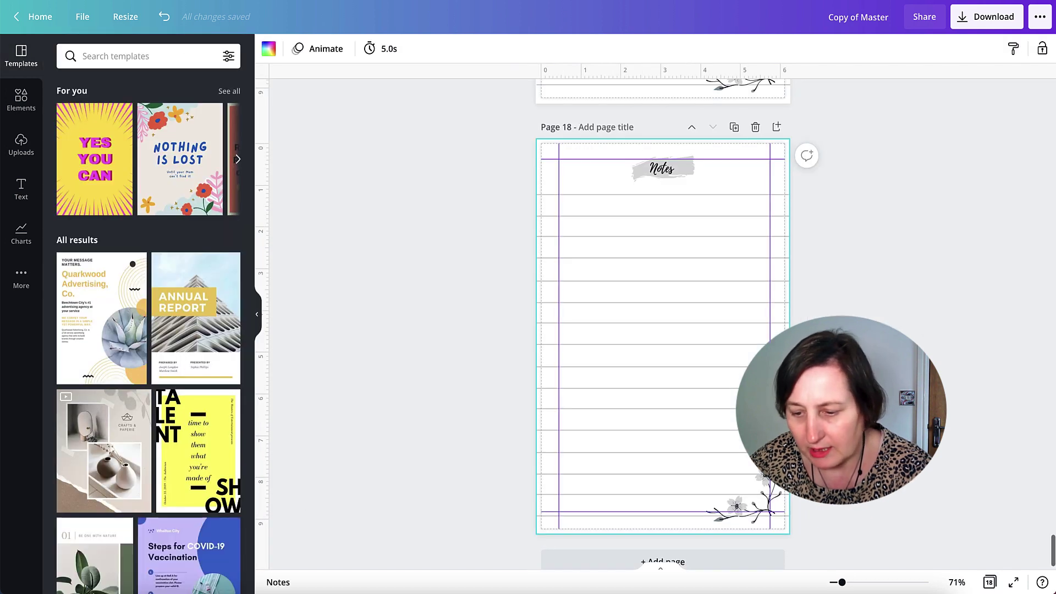
left_click(764, 490)
key("Delete")
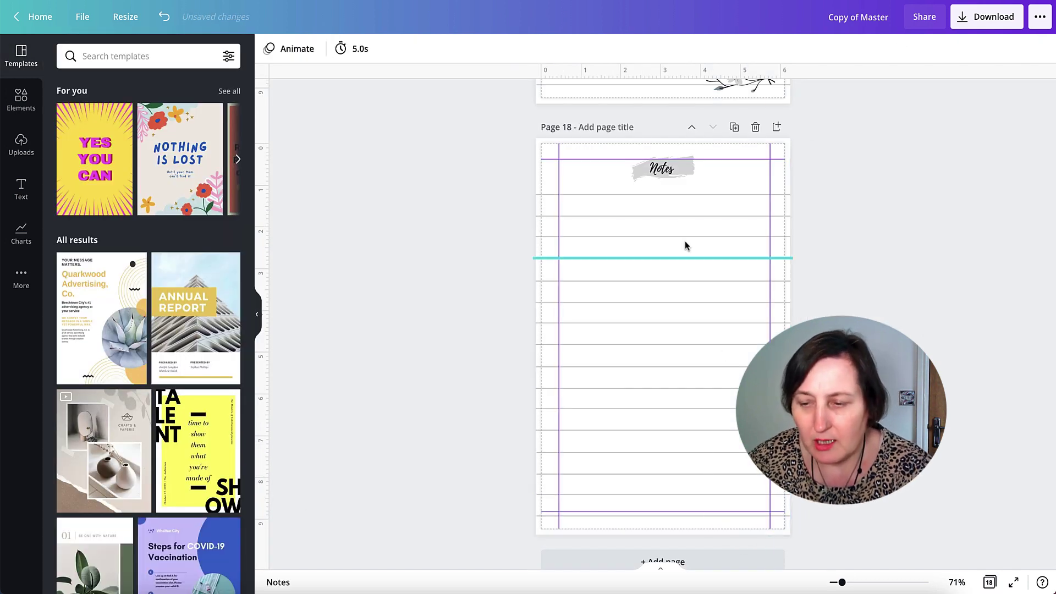
Download pages 1 and 18 as a PDF Print file
left_click(1007, 26)
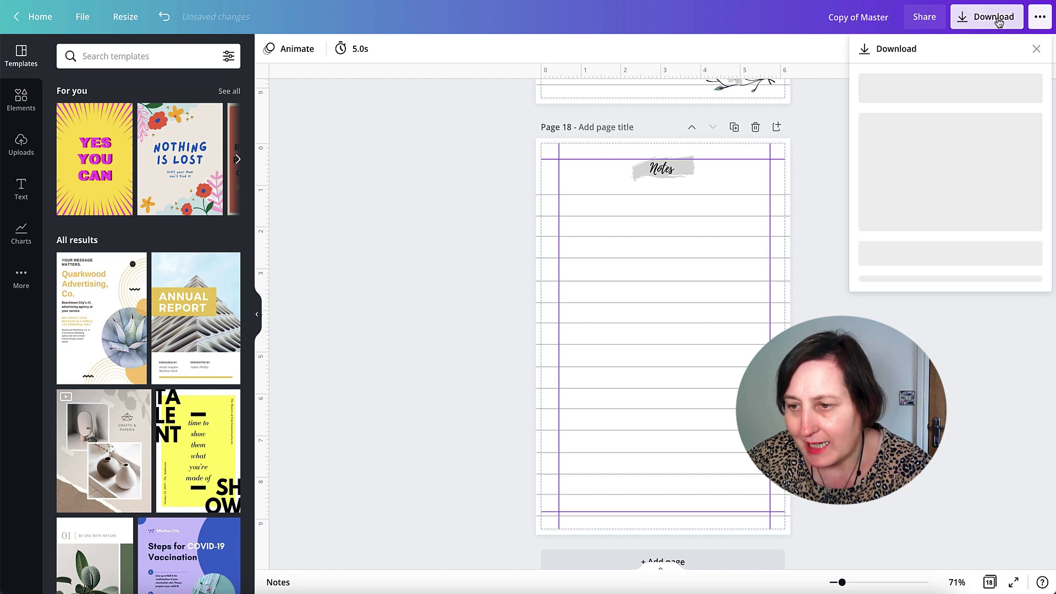
left_click(1031, 249)
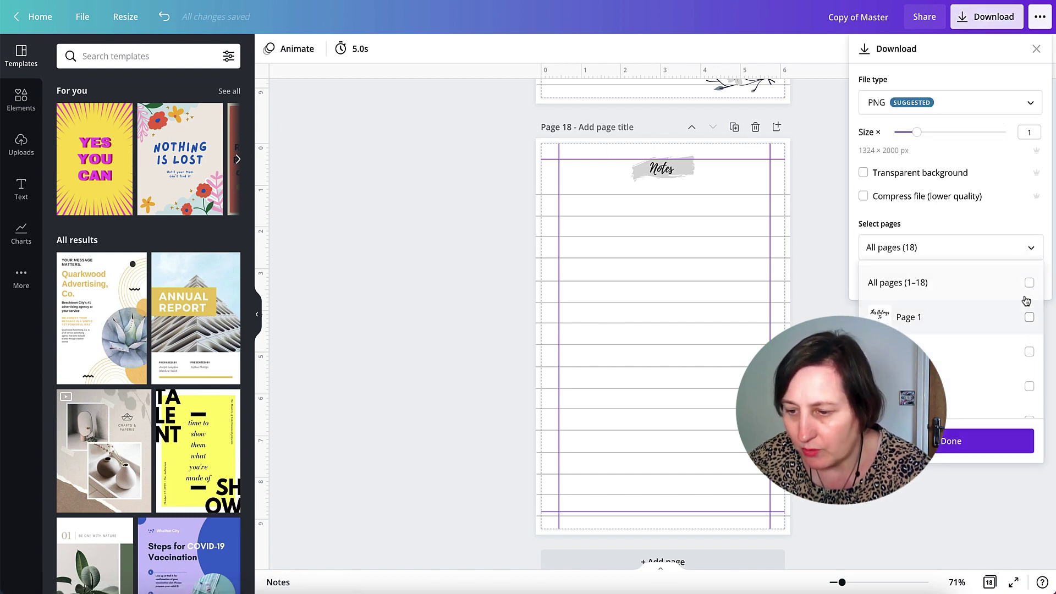
left_click(1031, 105)
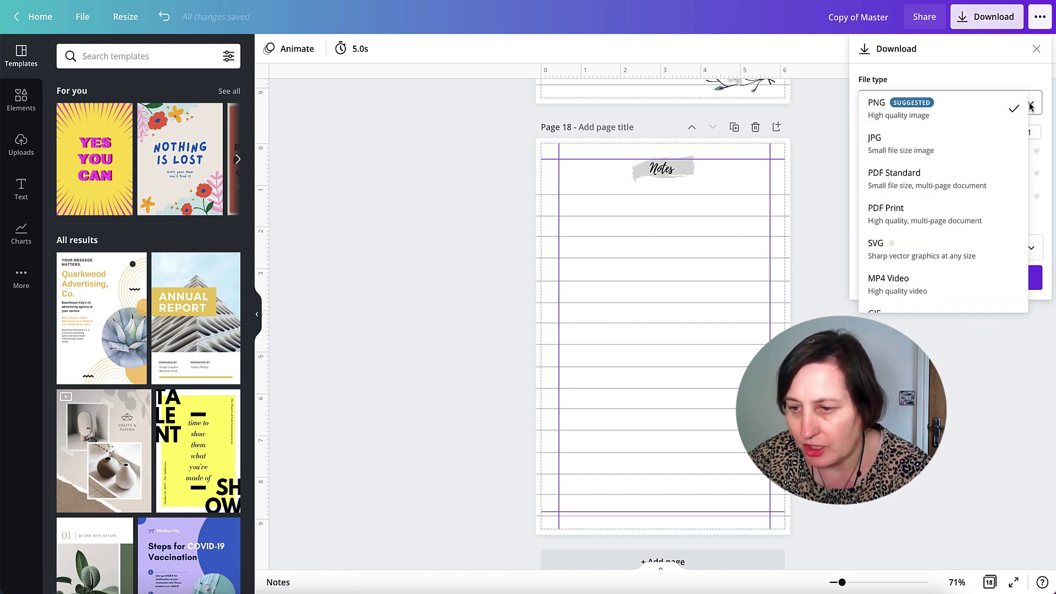
left_click(947, 213)
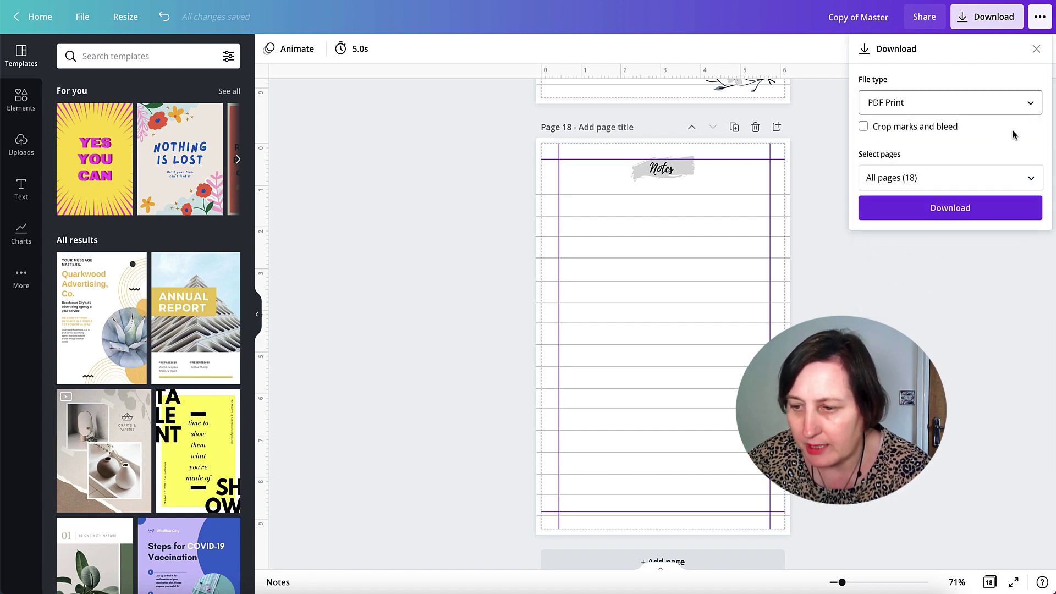
left_click(1029, 177)
left_click(1034, 250)
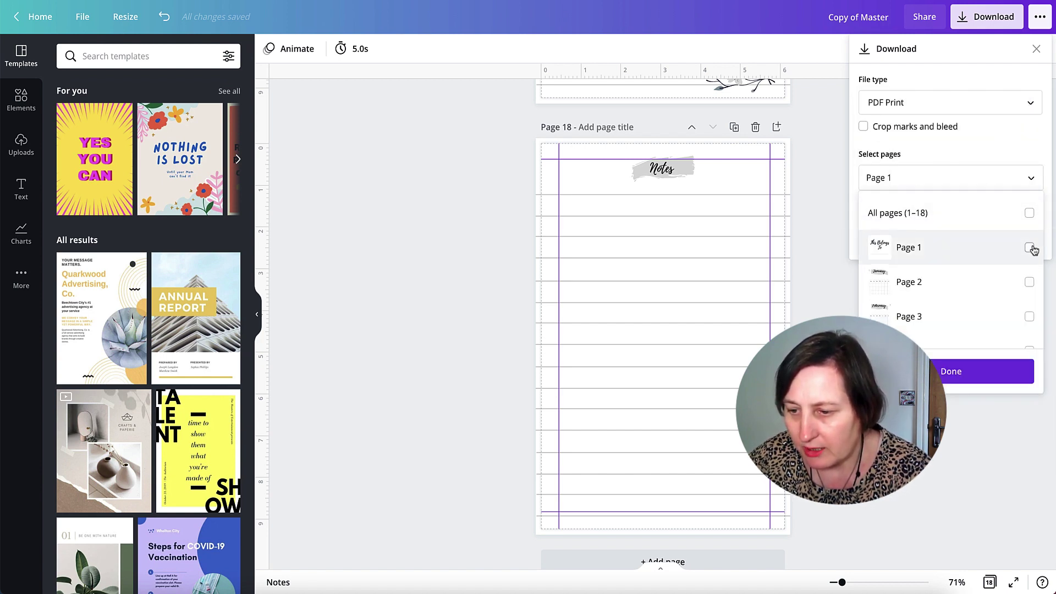
scroll(1014, 329, "down", 7)
scroll(1014, 329, "down", 3)
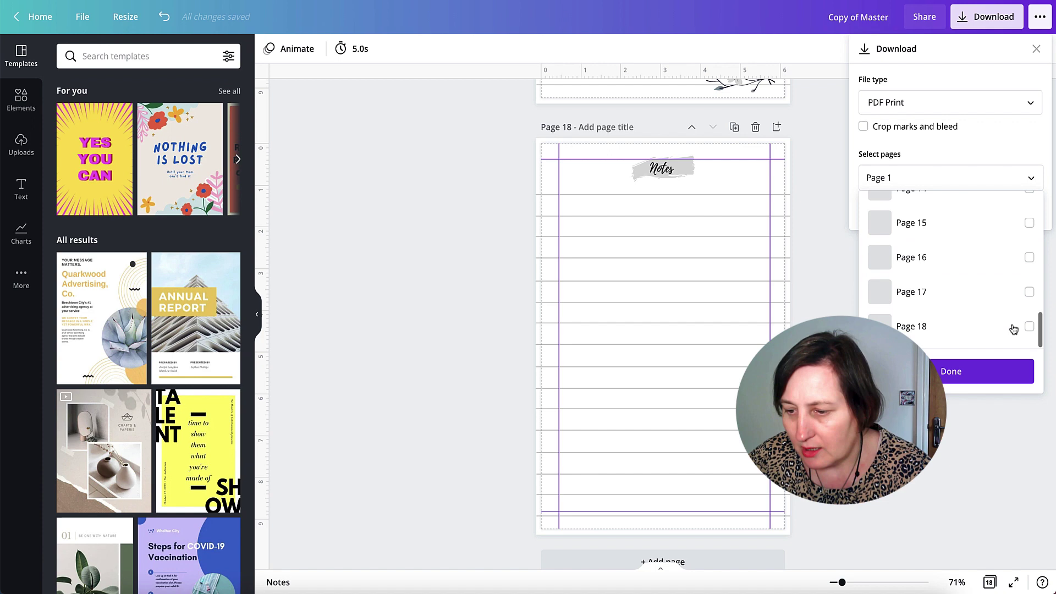
left_click(1030, 329)
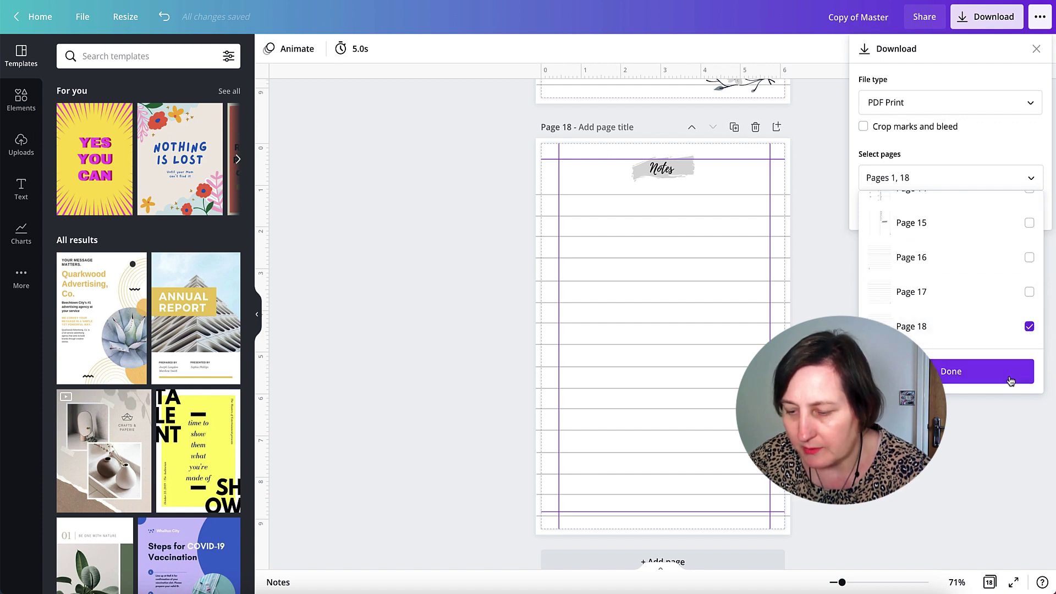
left_click(1010, 378)
left_click(960, 212)
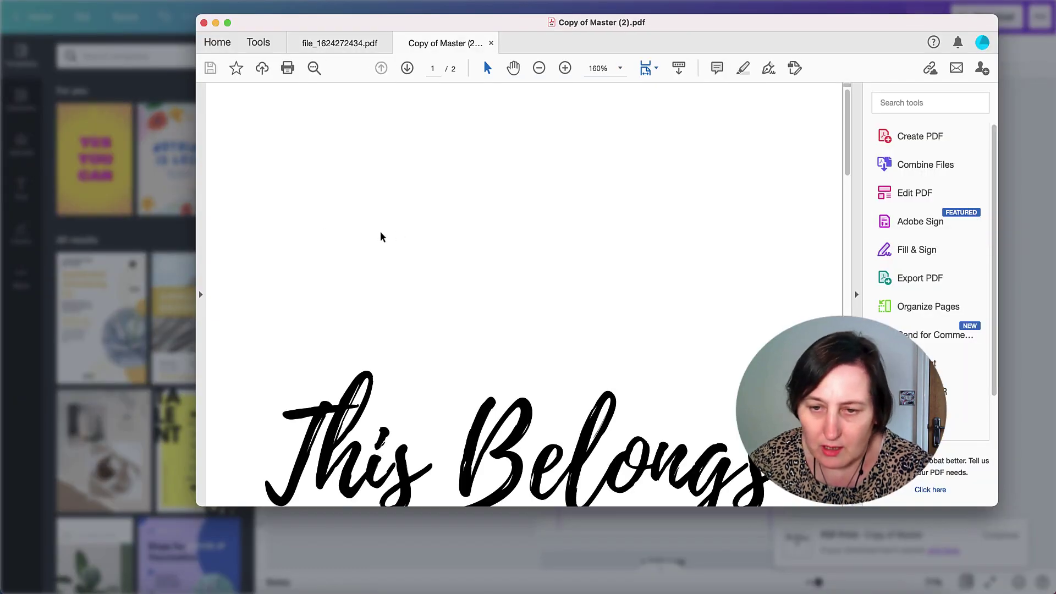
scroll(522, 291, "down", 5)
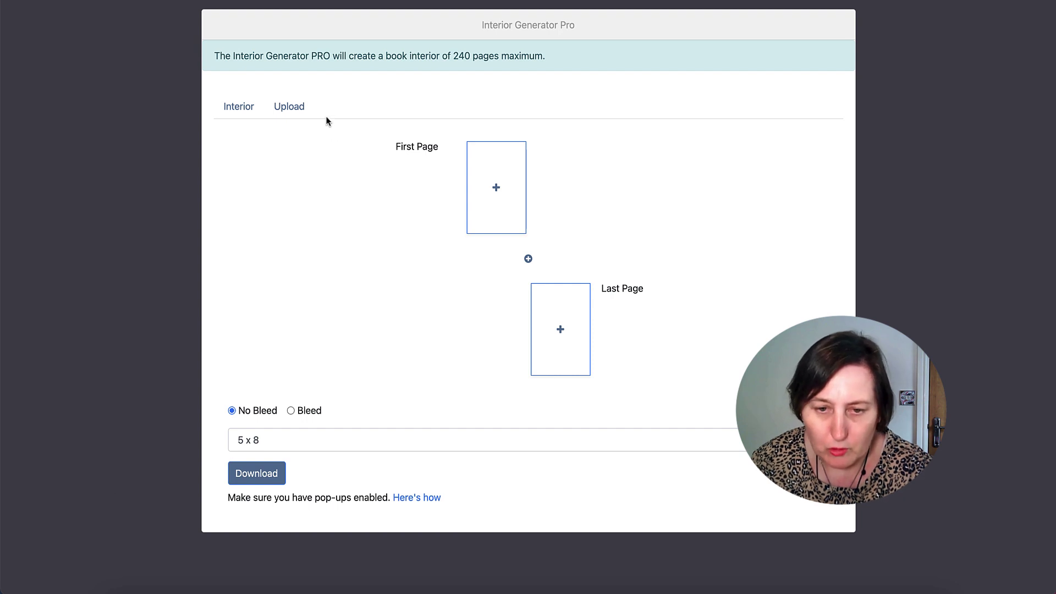
Upload Copy of Master (2).pdf from Downloads, then return to the Interior tab
left_click(290, 107)
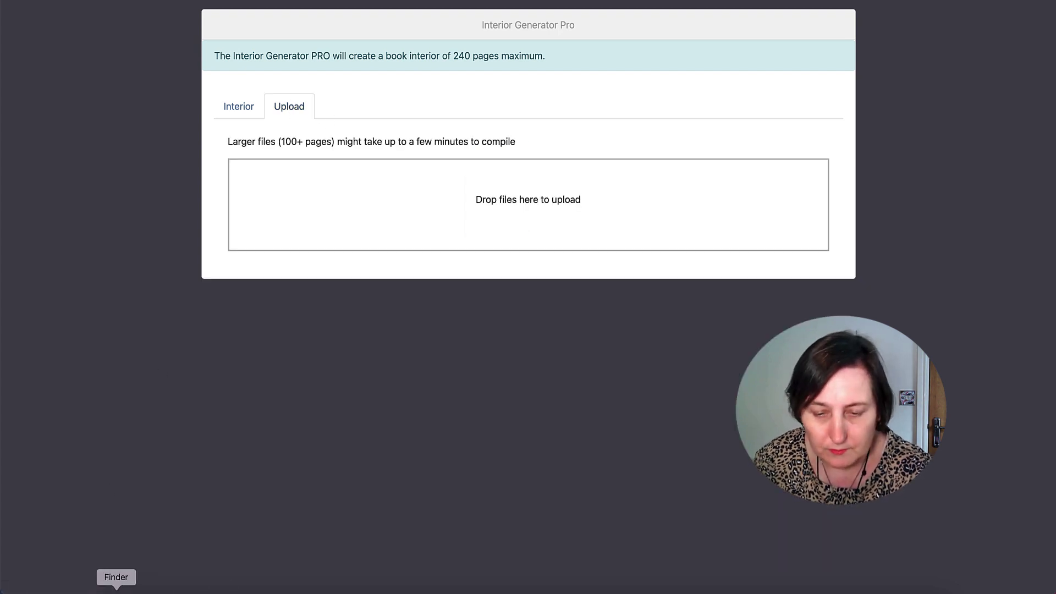
left_click(116, 592)
left_click_drag(609, 156, 332, 198)
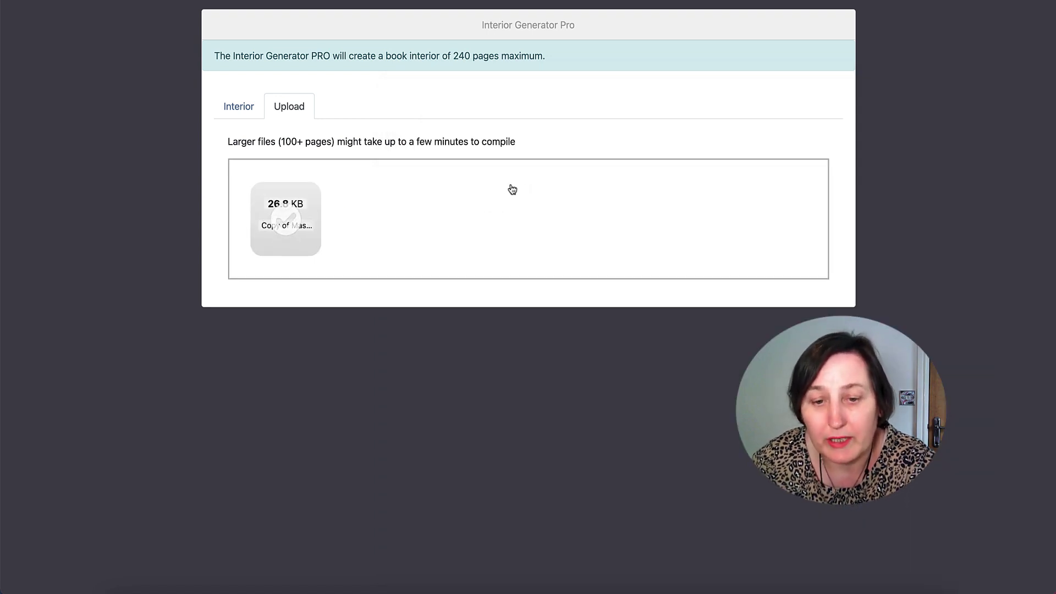
left_click(241, 112)
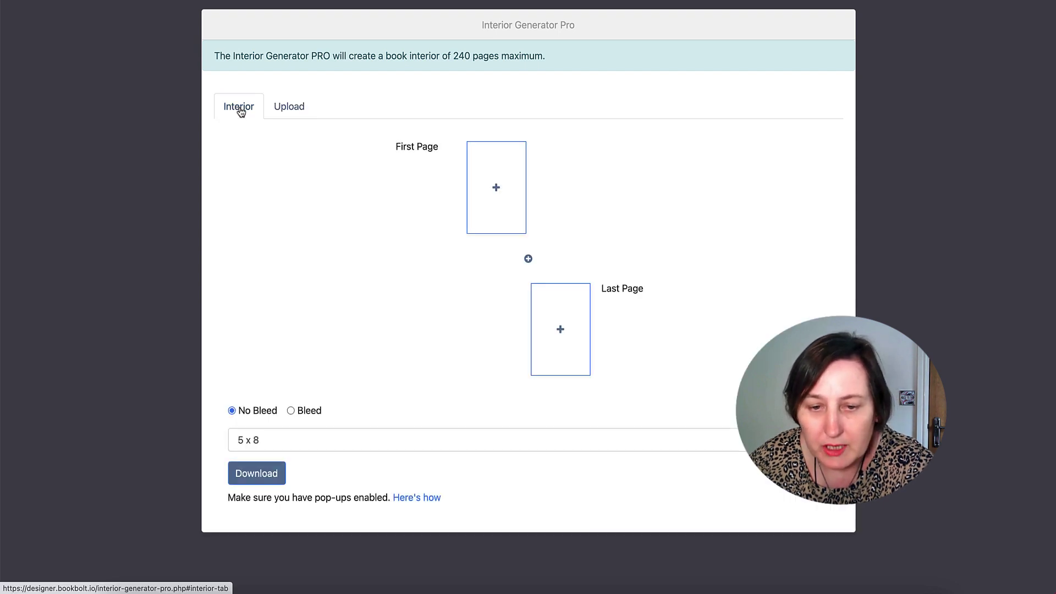
Set a 6 x 9 bleed page size with This Belongs To as the first page
left_click(332, 439)
left_click(325, 504)
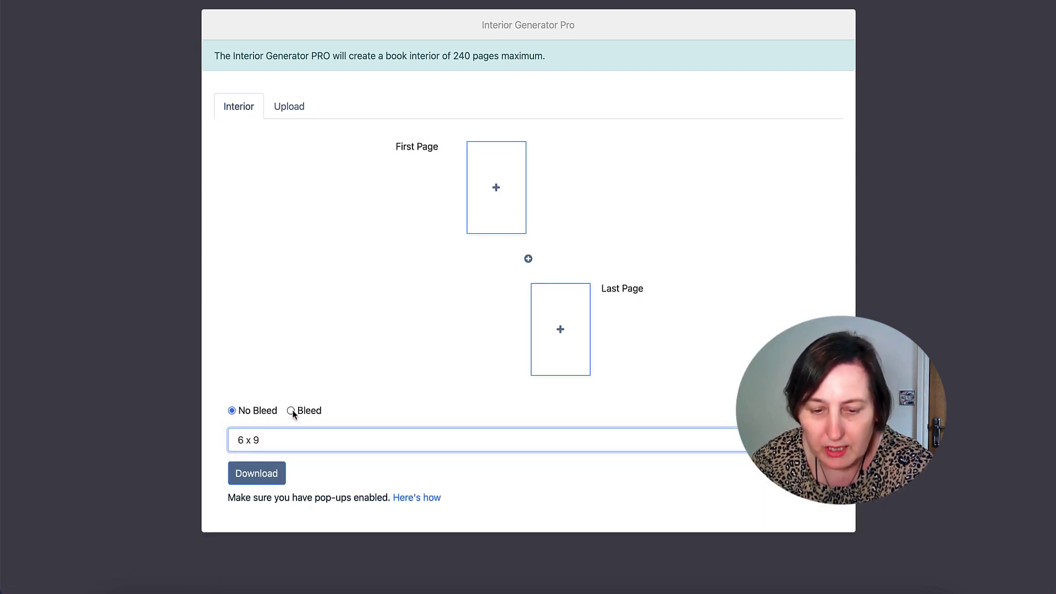
left_click(291, 410)
left_click(499, 192)
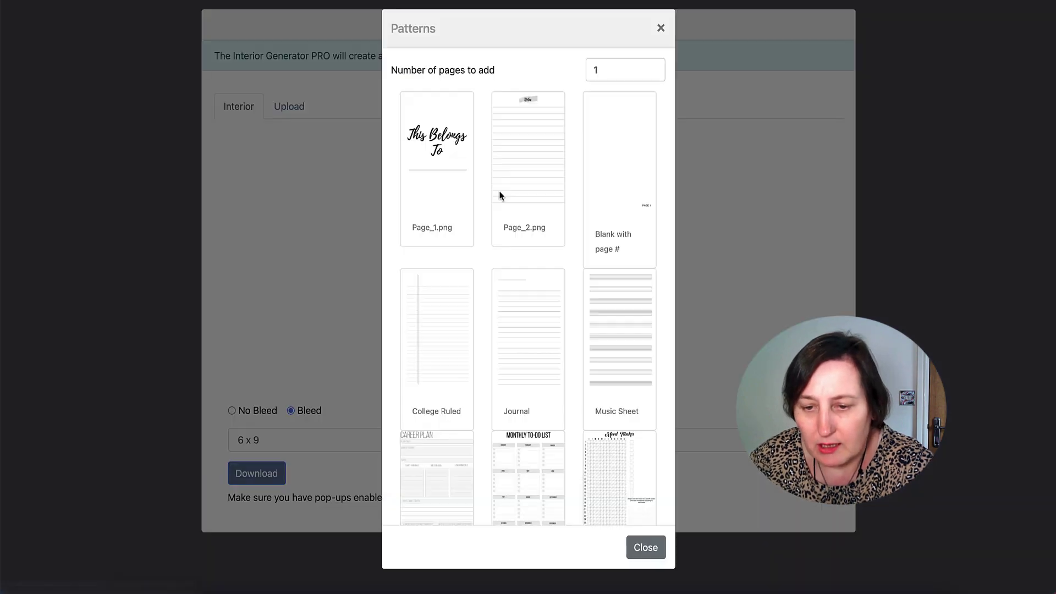
left_click(445, 166)
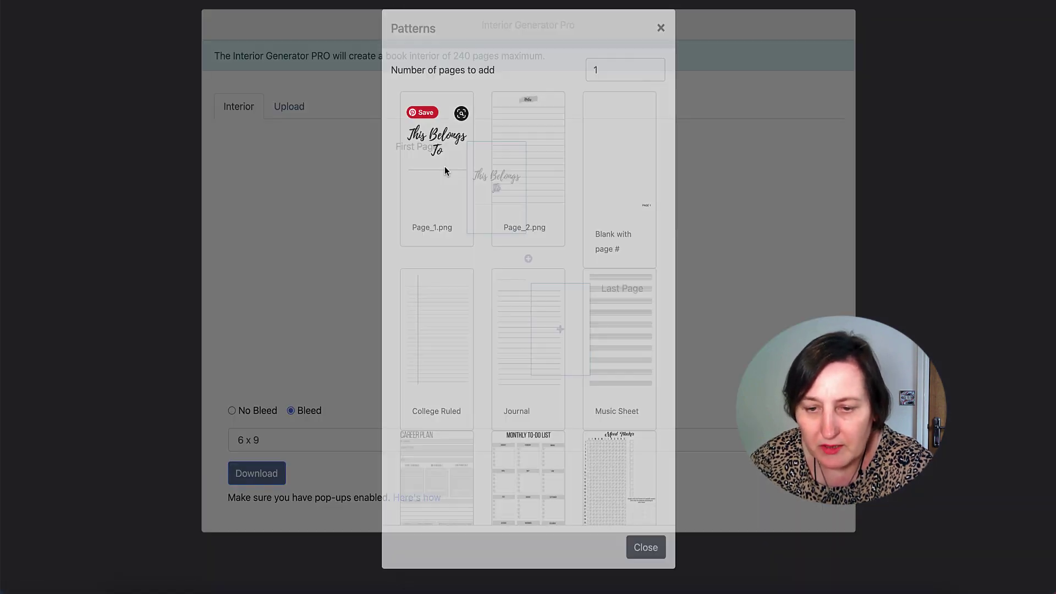
Add 119 pages using the lined Notes design (Page_2.png)
left_click(528, 259)
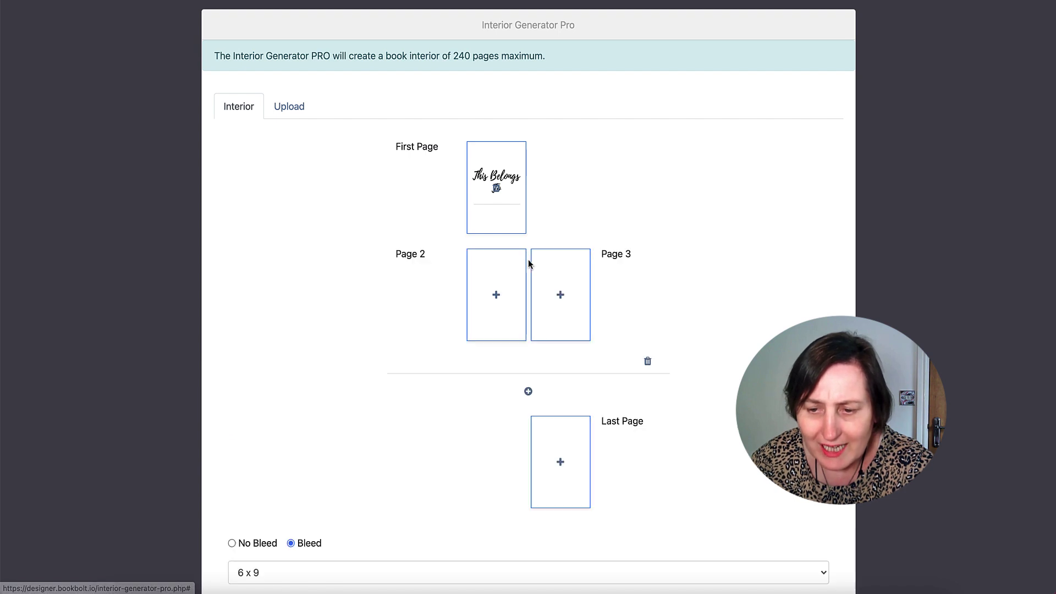
left_click(497, 293)
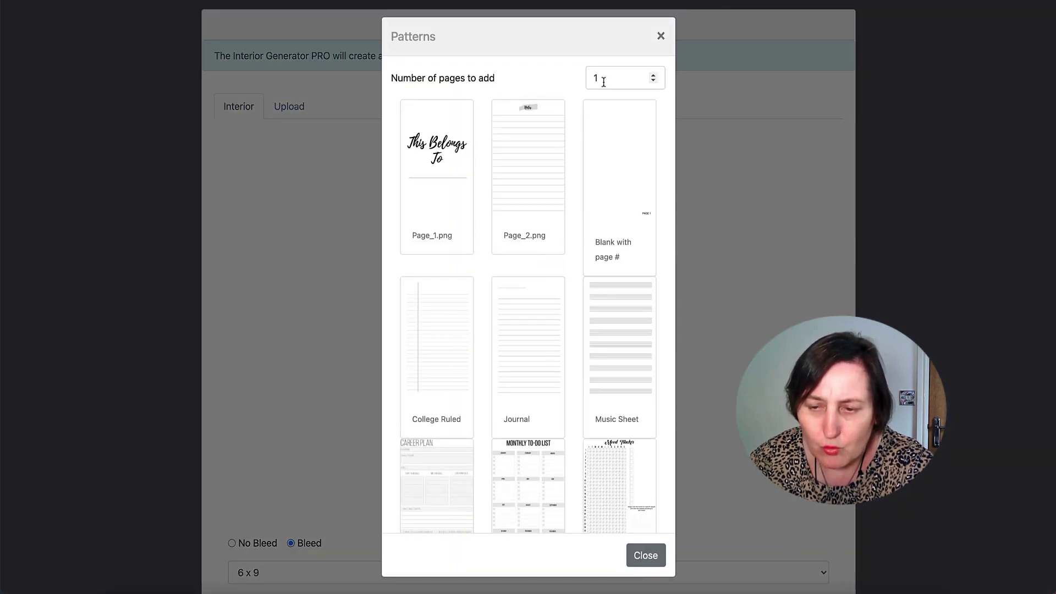
left_click_drag(603, 81, 581, 80)
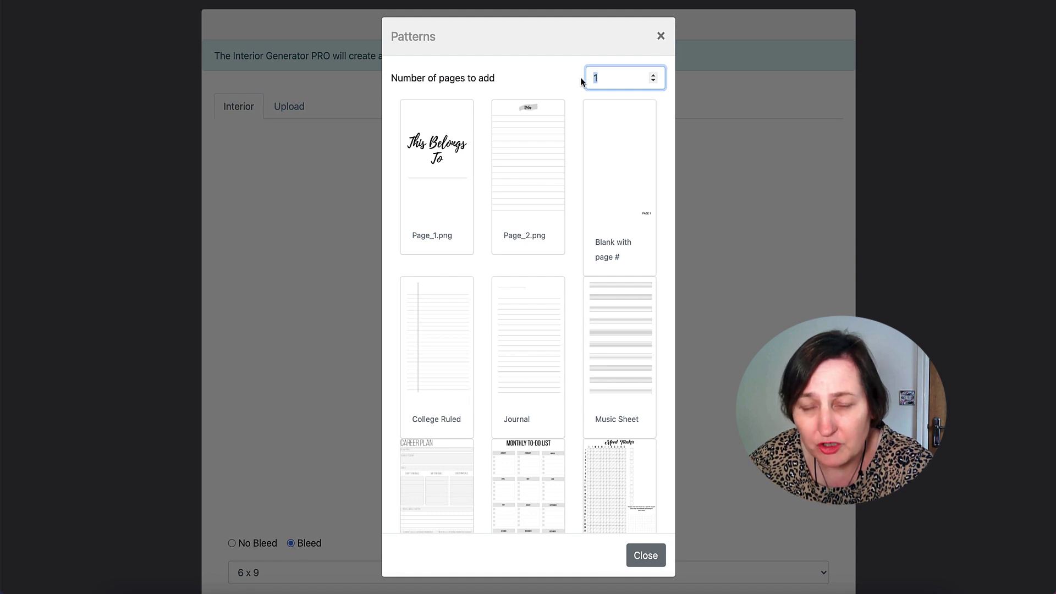
type("119")
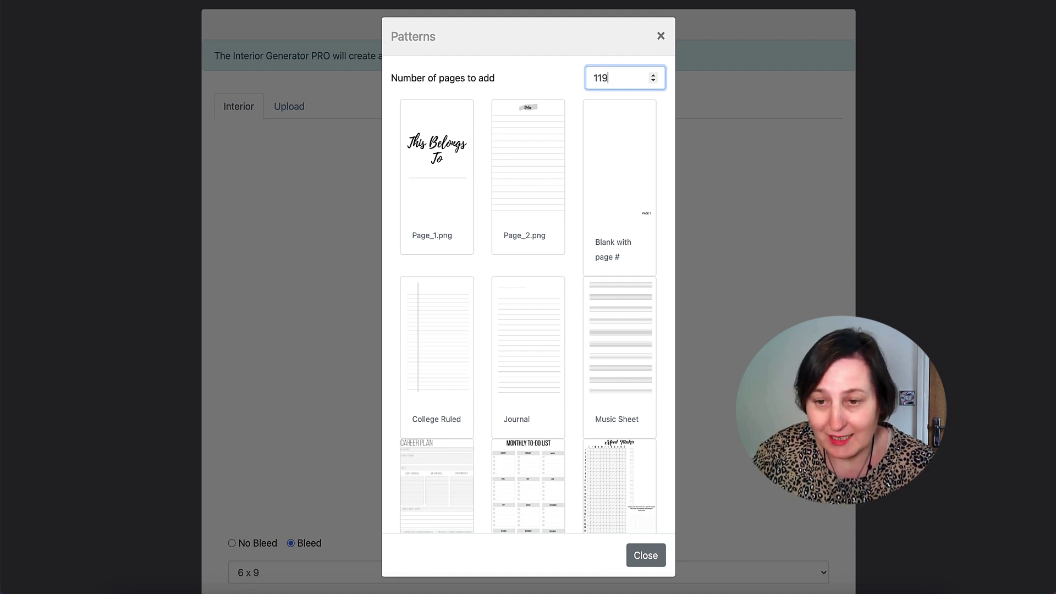
left_click(534, 149)
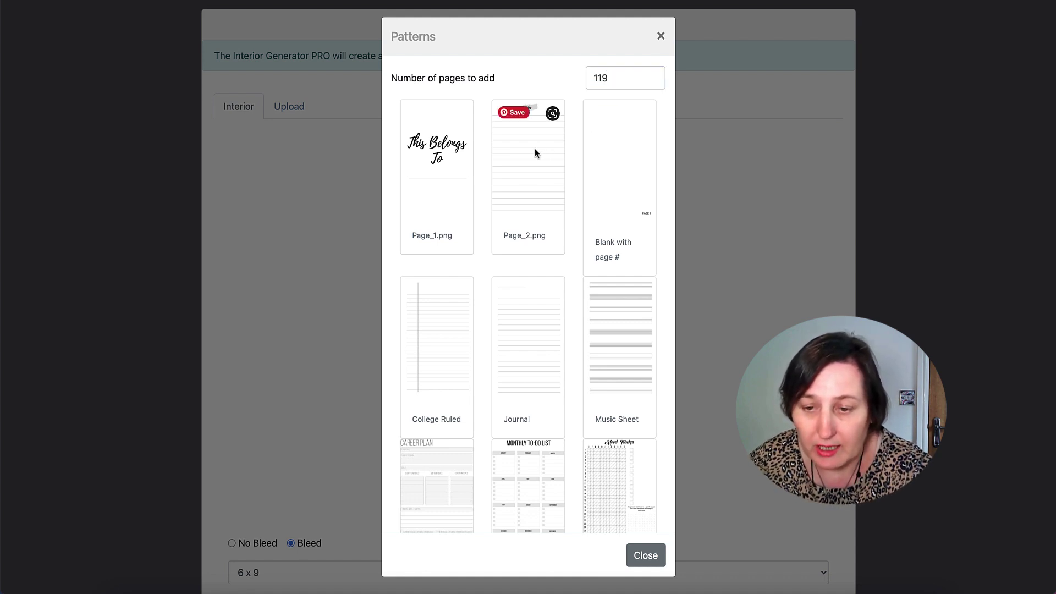
Generate and download the 122-page notebook interior as file_1624288309.pdf
scroll(645, 169, "down", 5)
scroll(647, 172, "down", 15)
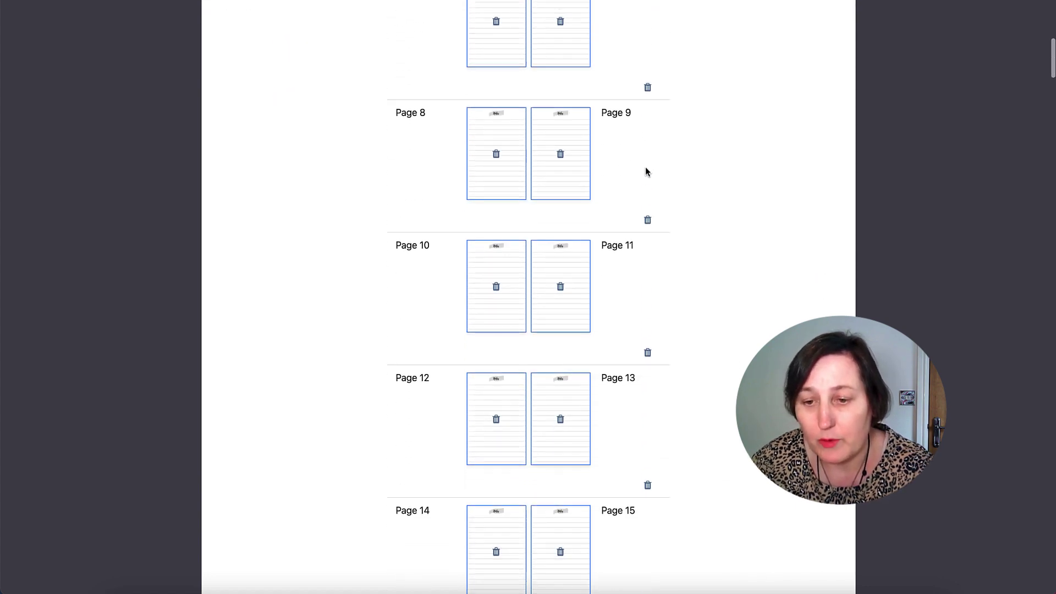
scroll(647, 172, "down", 20)
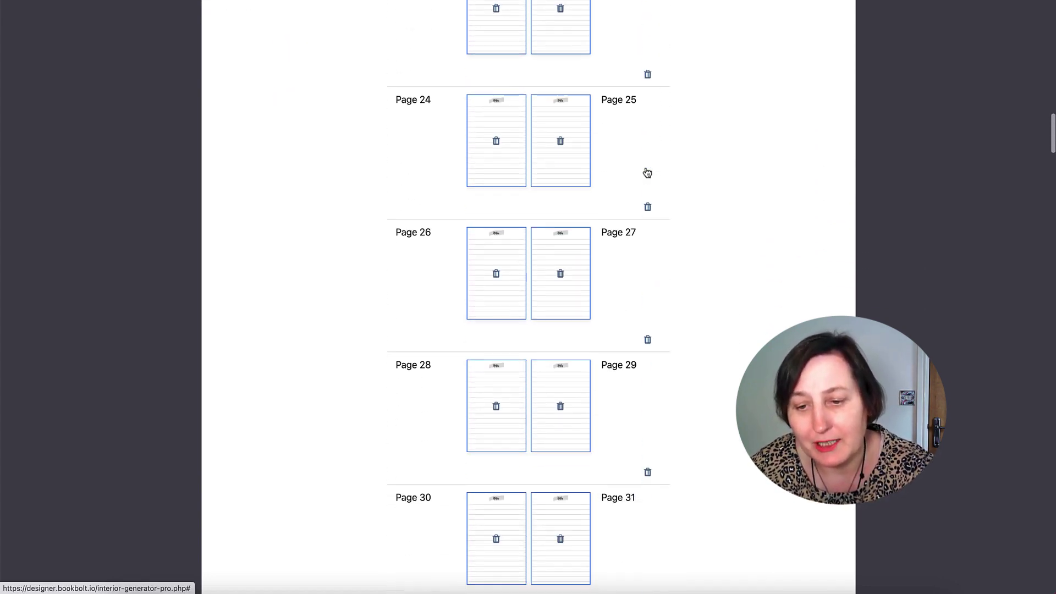
scroll(554, 178, "down", 20)
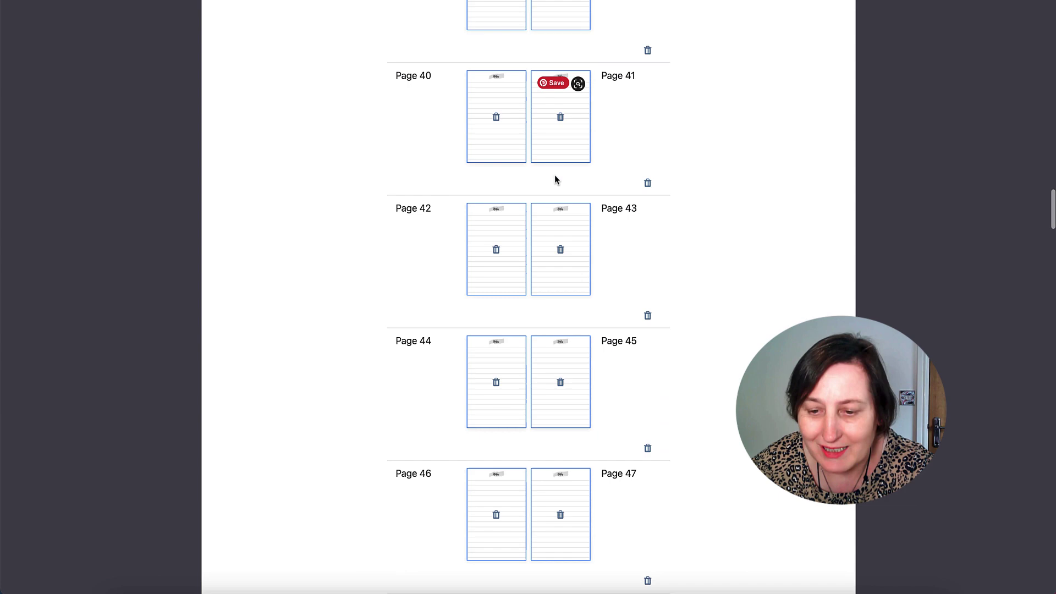
scroll(556, 179, "down", 20)
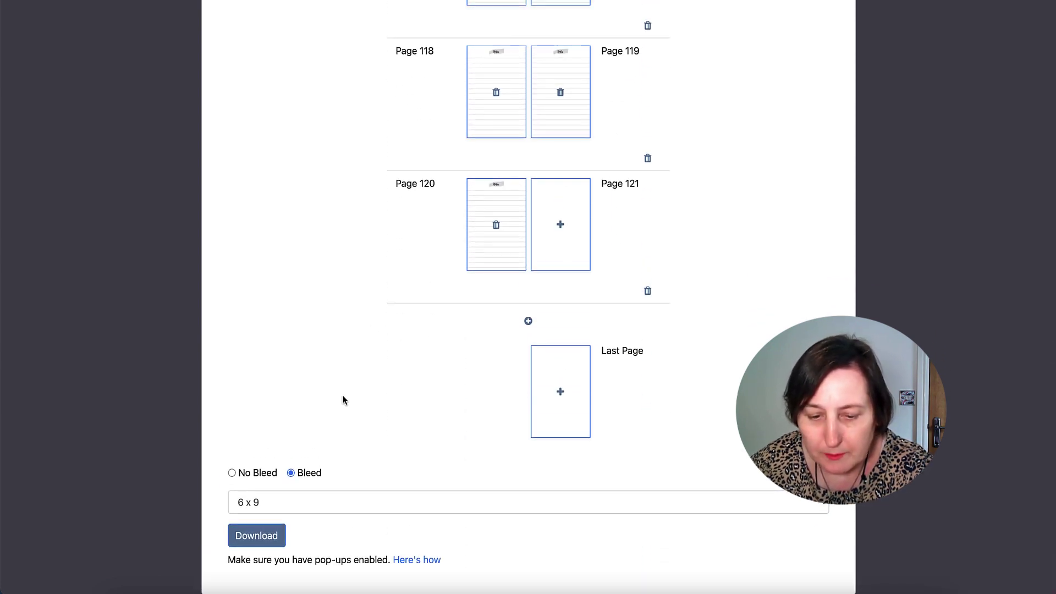
left_click(270, 541)
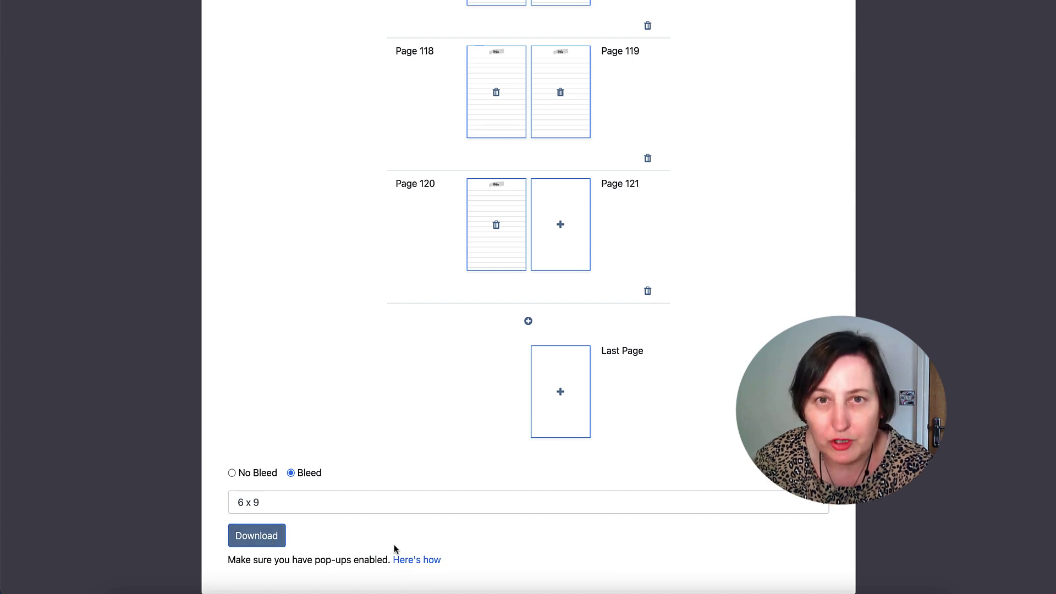
left_click(269, 544)
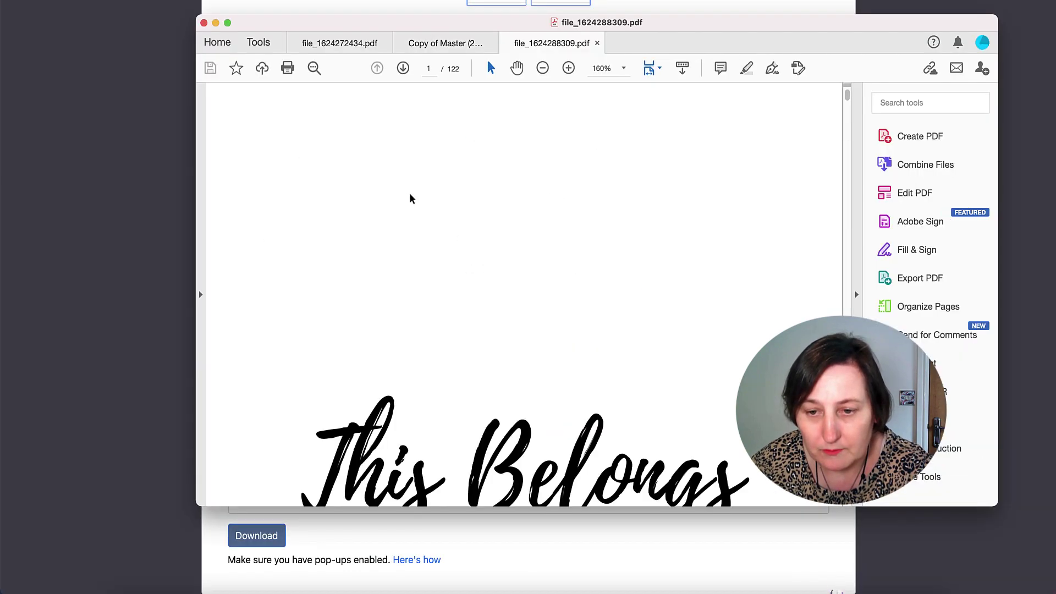
scroll(470, 286, "down", 15)
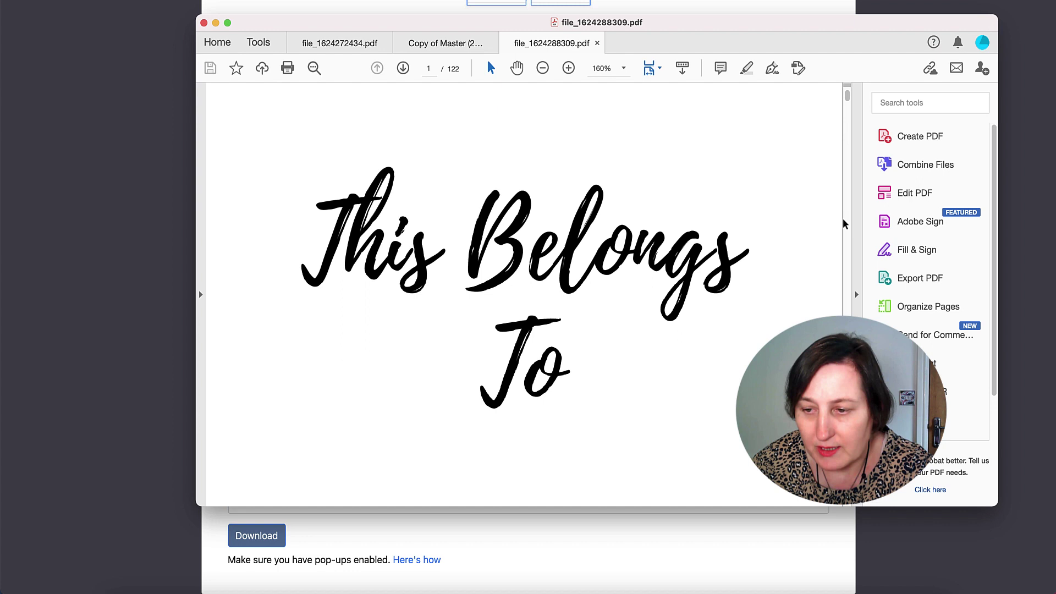
scroll(598, 174, "down", 10)
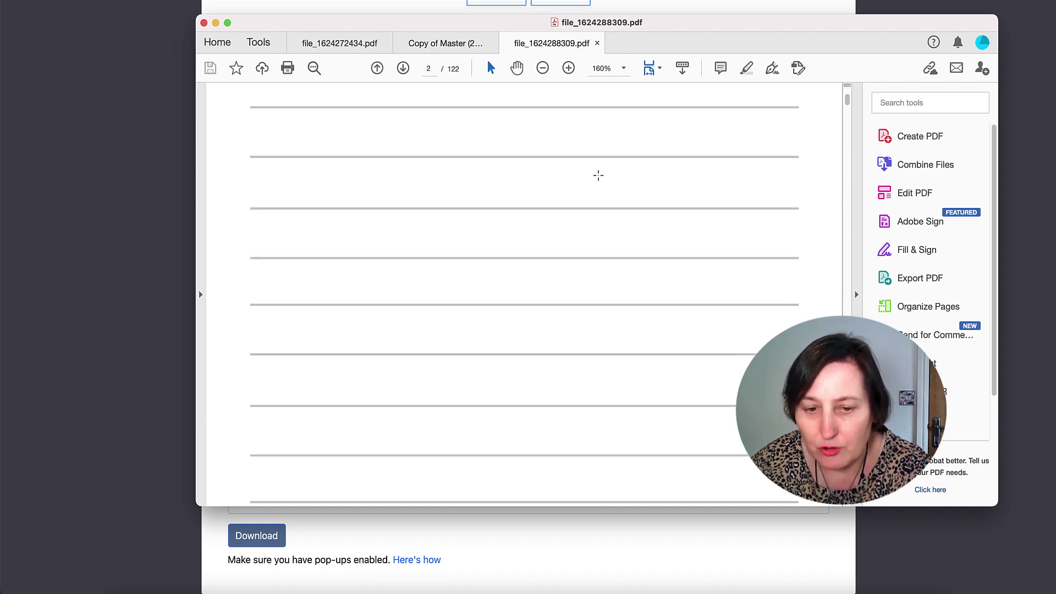
scroll(598, 175, "down", 10)
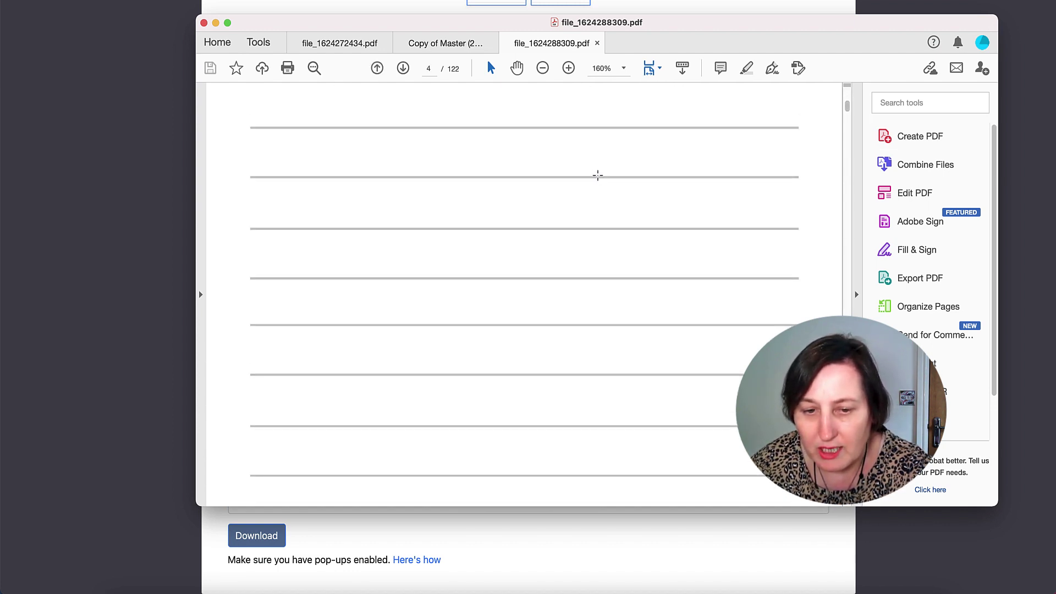
scroll(599, 176, "down", 3)
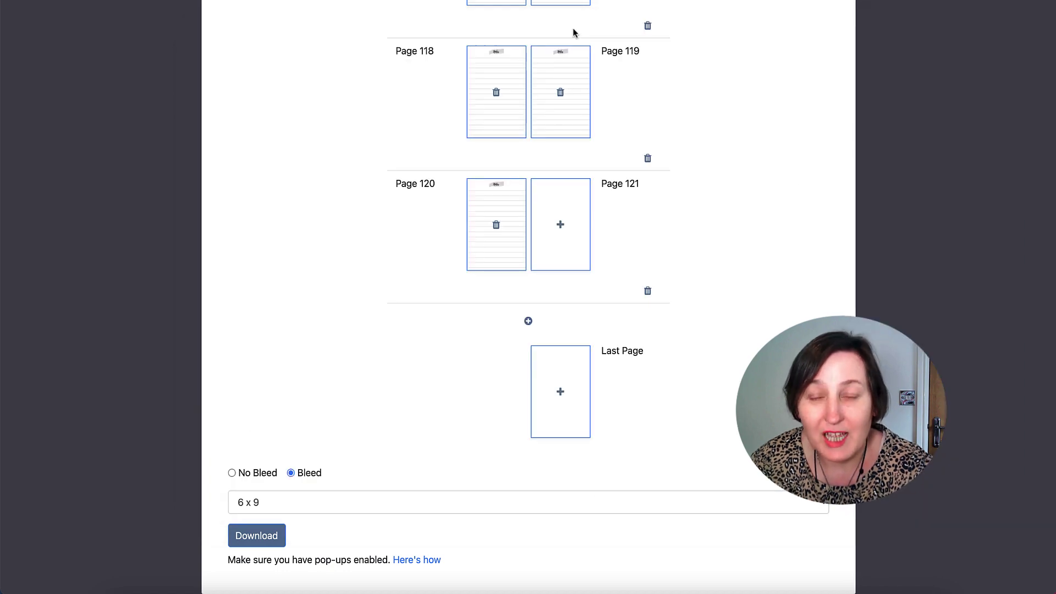
scroll(711, 113, "up", 10)
scroll(711, 116, "up", 15)
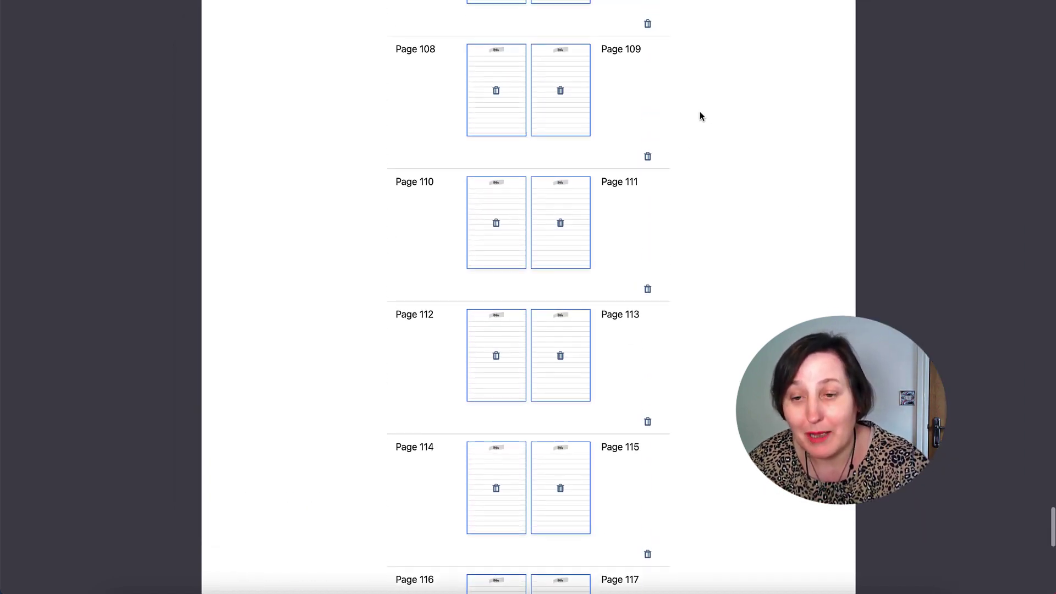
scroll(639, 108, "up", 20)
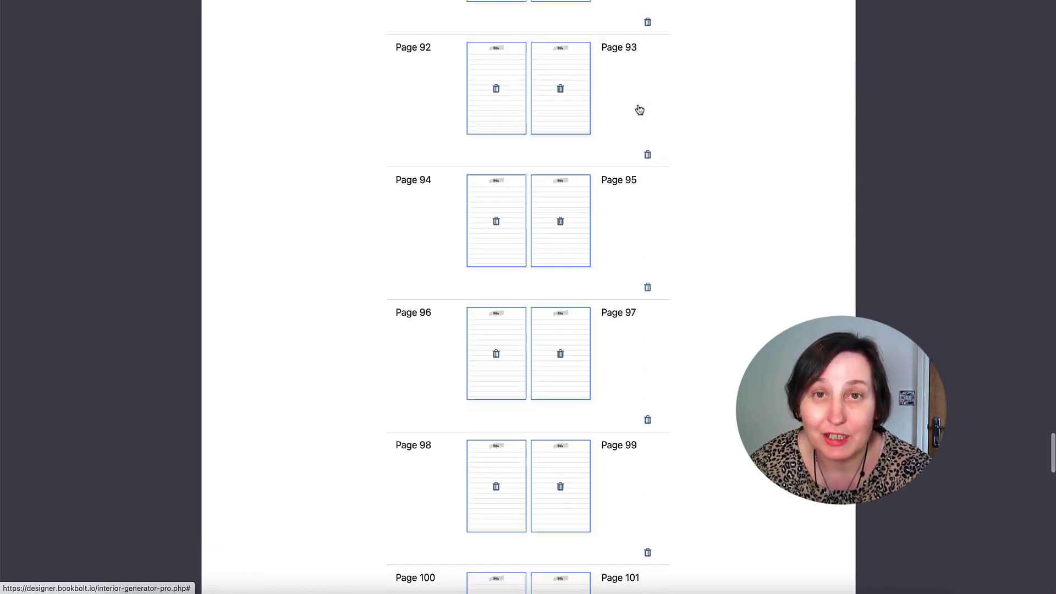
scroll(546, 104, "up", 1)
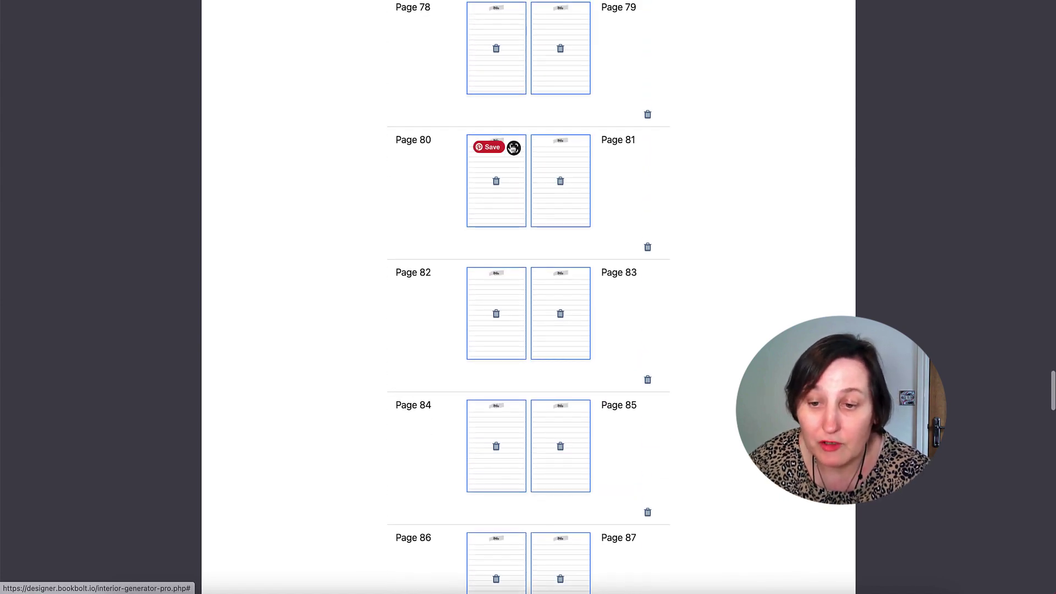
scroll(569, 133, "up", 20)
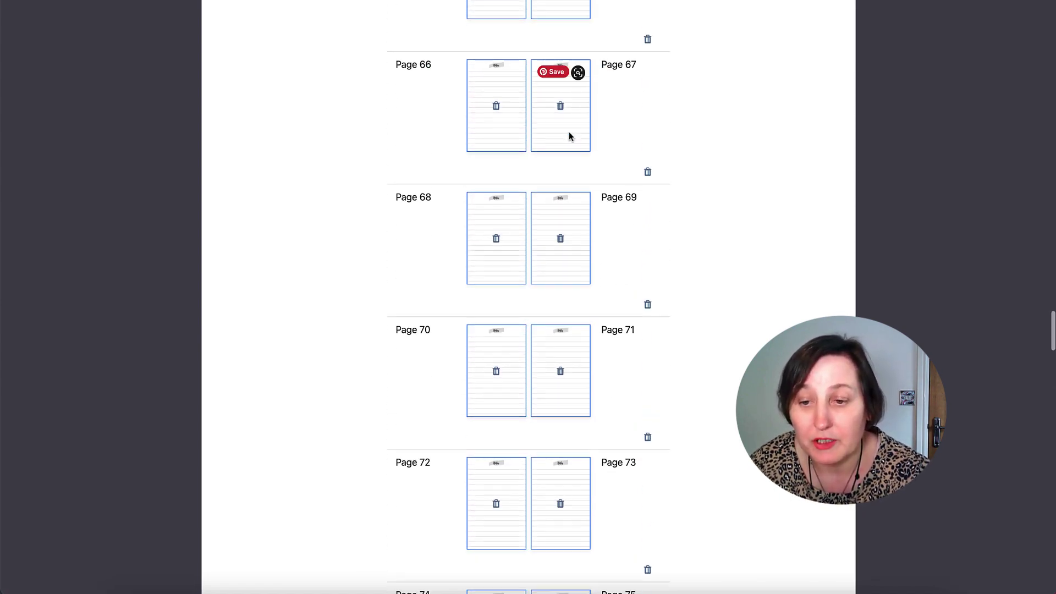
scroll(569, 136, "up", 8)
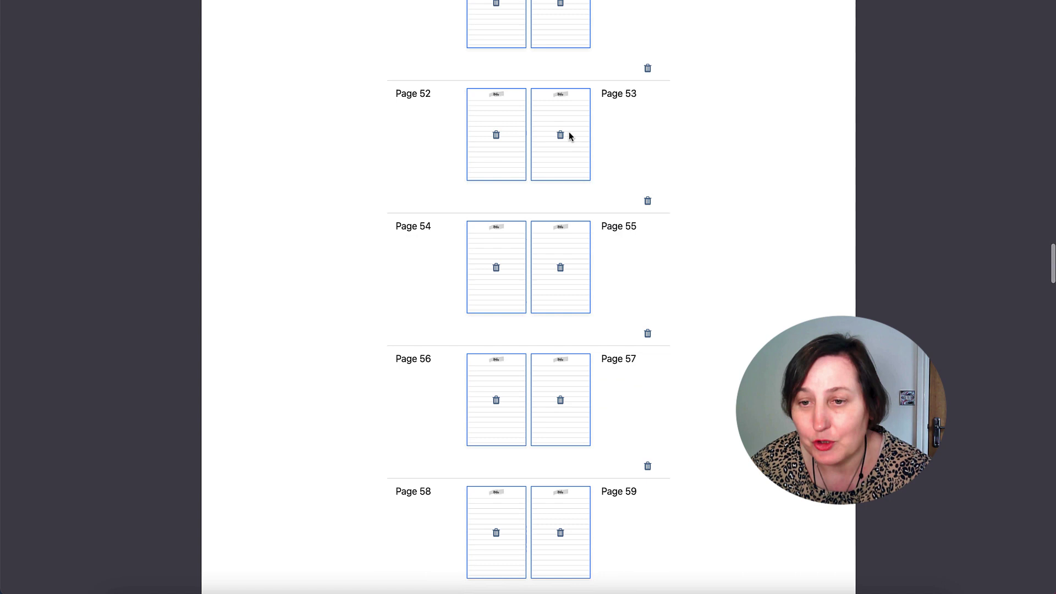
scroll(561, 137, "up", 5)
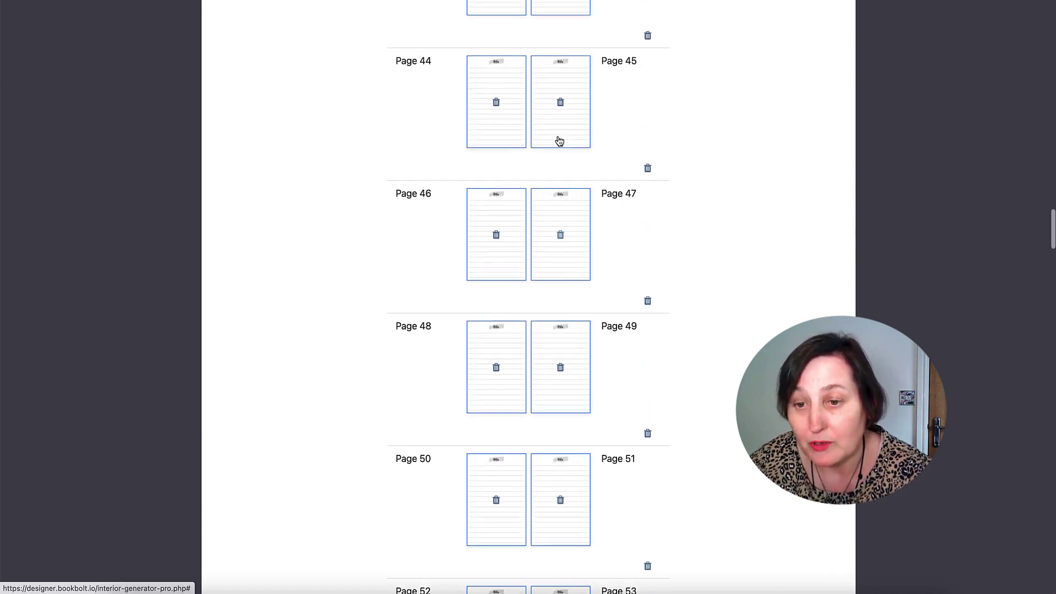